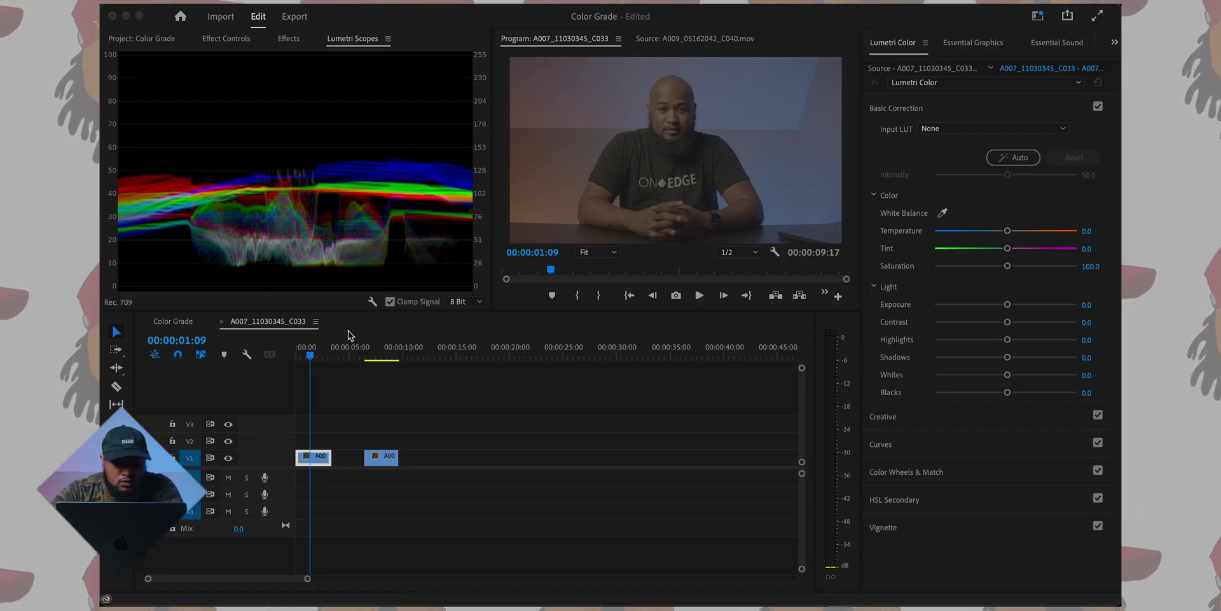
Load Black Magic Edge.cube from the Active Proj drive's LUTS folder as the first clip's input LUT and compare it with the effect bypassed
{"action": "left_click", "coordinate": [309, 354]}
{"action": "left_click_drag", "start_coordinate": [310, 354], "coordinate": [311, 355]}
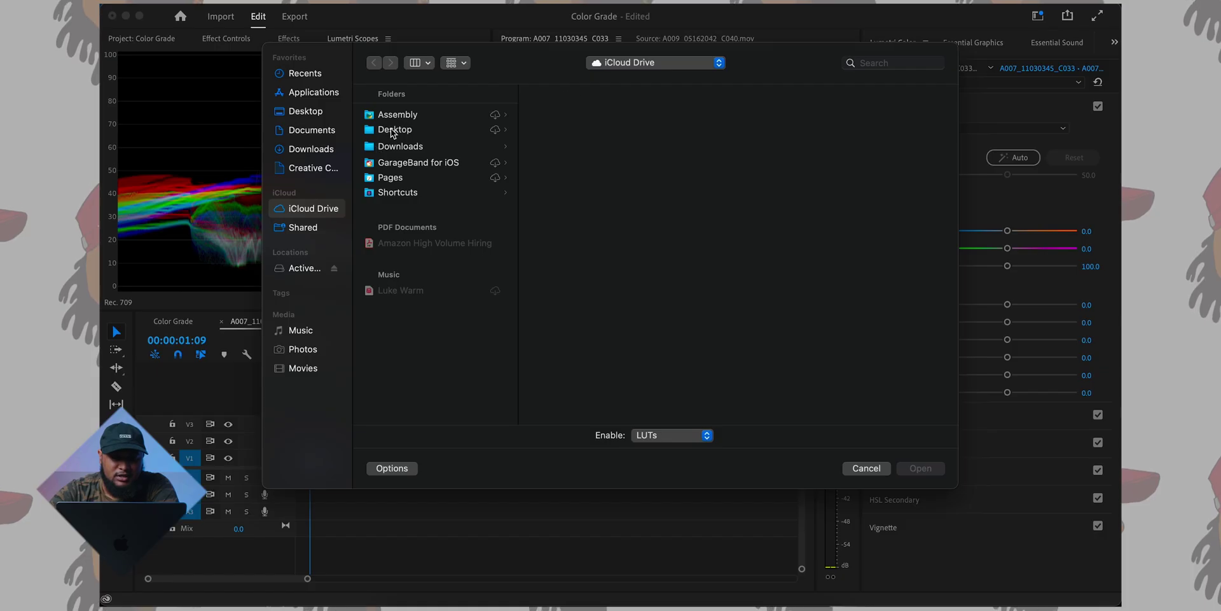
{"action": "left_click", "coordinate": [393, 131]}
{"action": "left_click", "coordinate": [407, 147]}
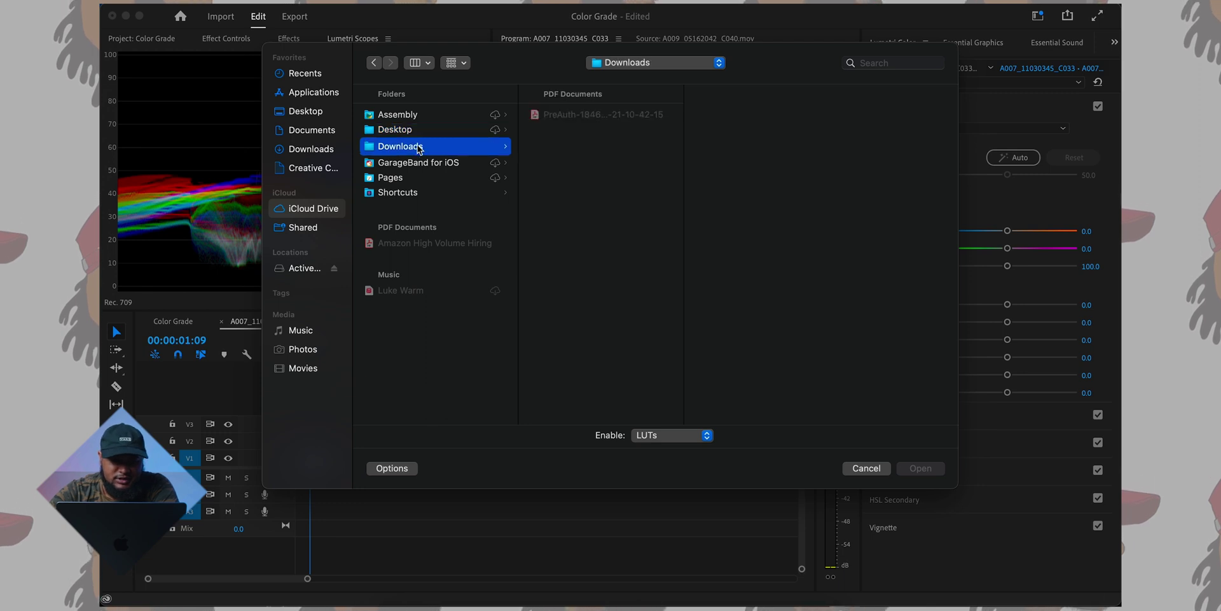
{"action": "left_click", "coordinate": [299, 266]}
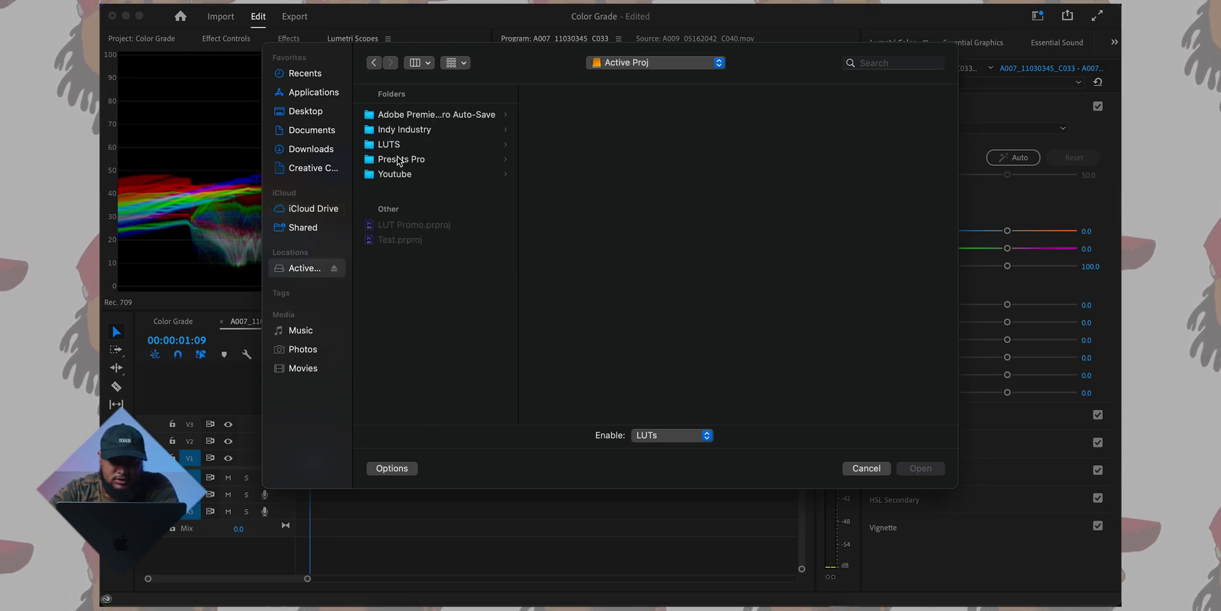
{"action": "left_click", "coordinate": [398, 145]}
{"action": "scroll", "coordinate": [594, 324], "scroll_direction": "down", "scroll_amount": 1}
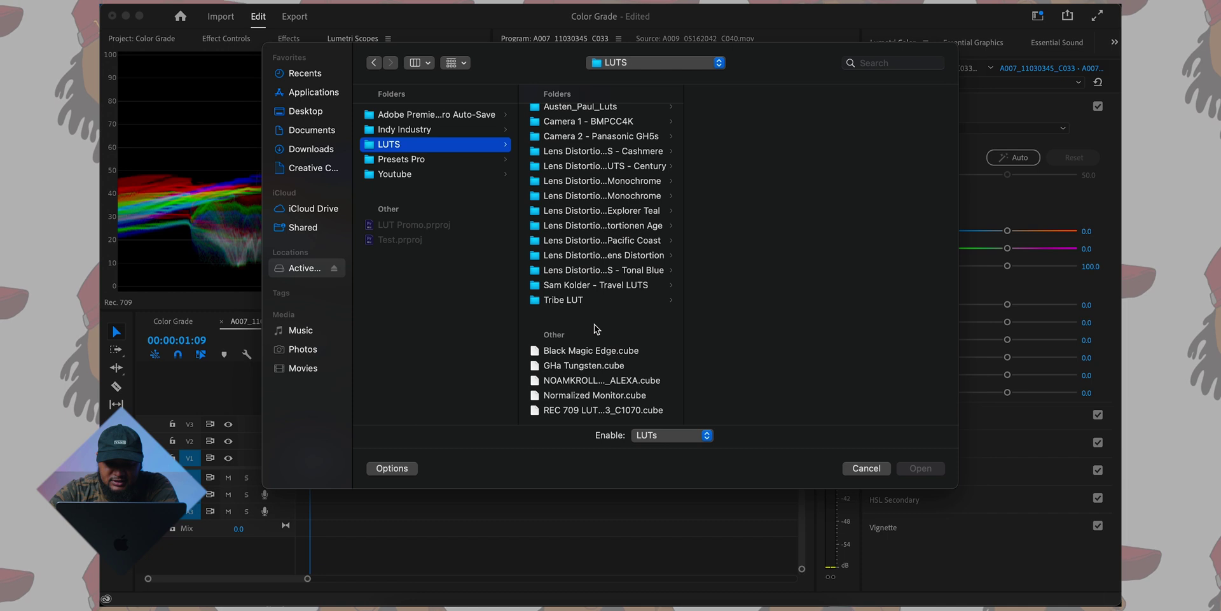
{"action": "left_click", "coordinate": [591, 351]}
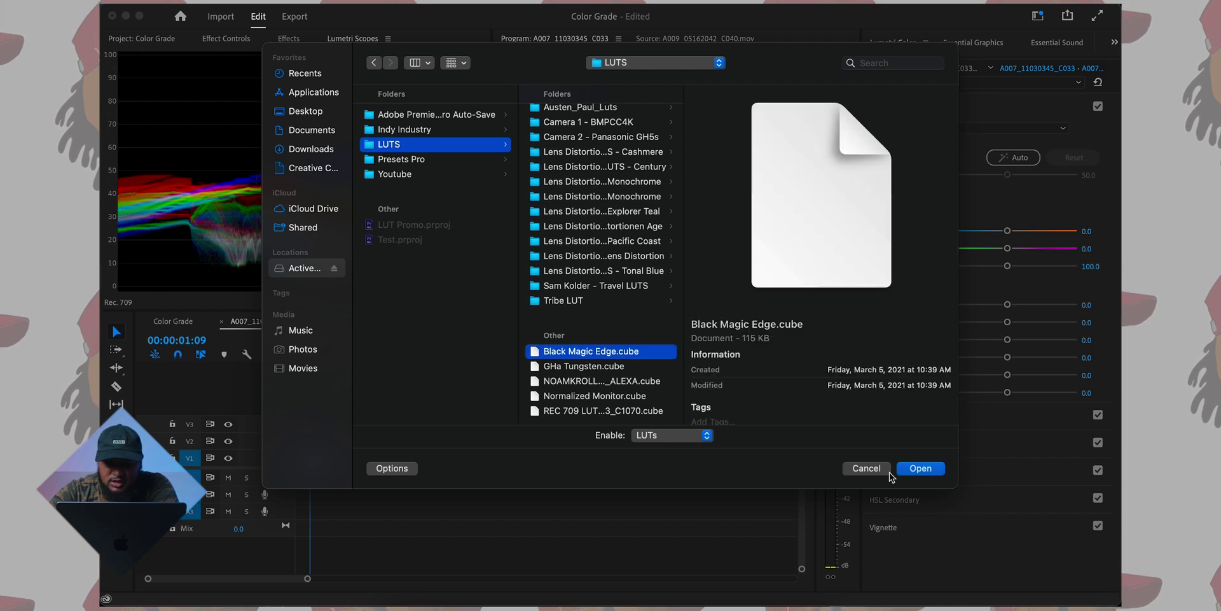
{"action": "left_click", "coordinate": [919, 468]}
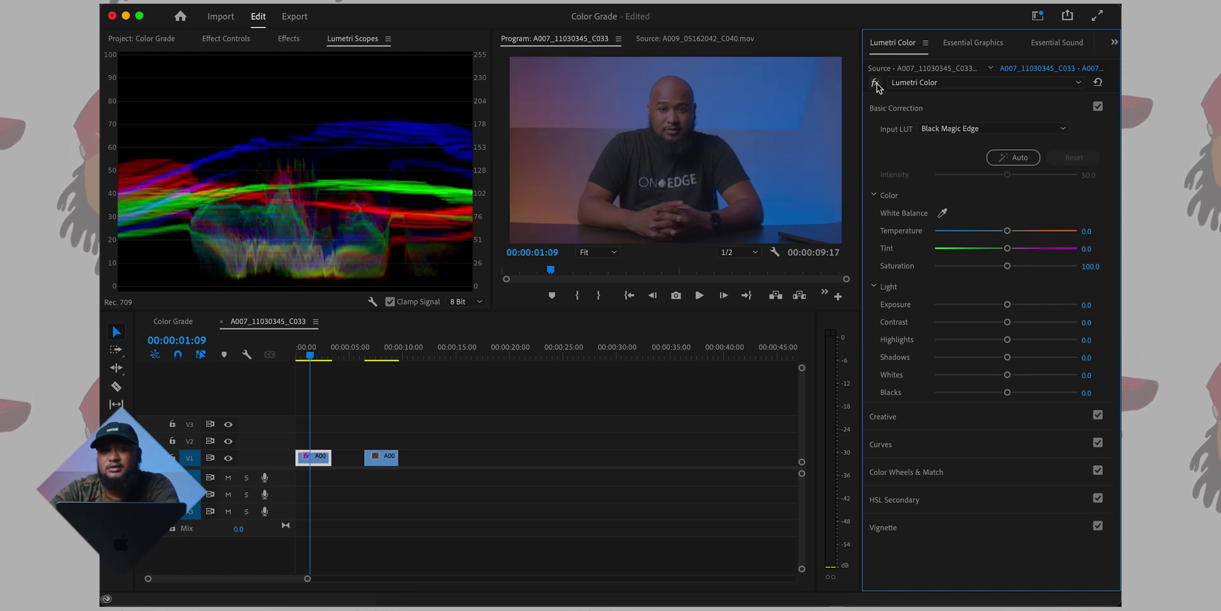
{"action": "left_click", "coordinate": [875, 83]}
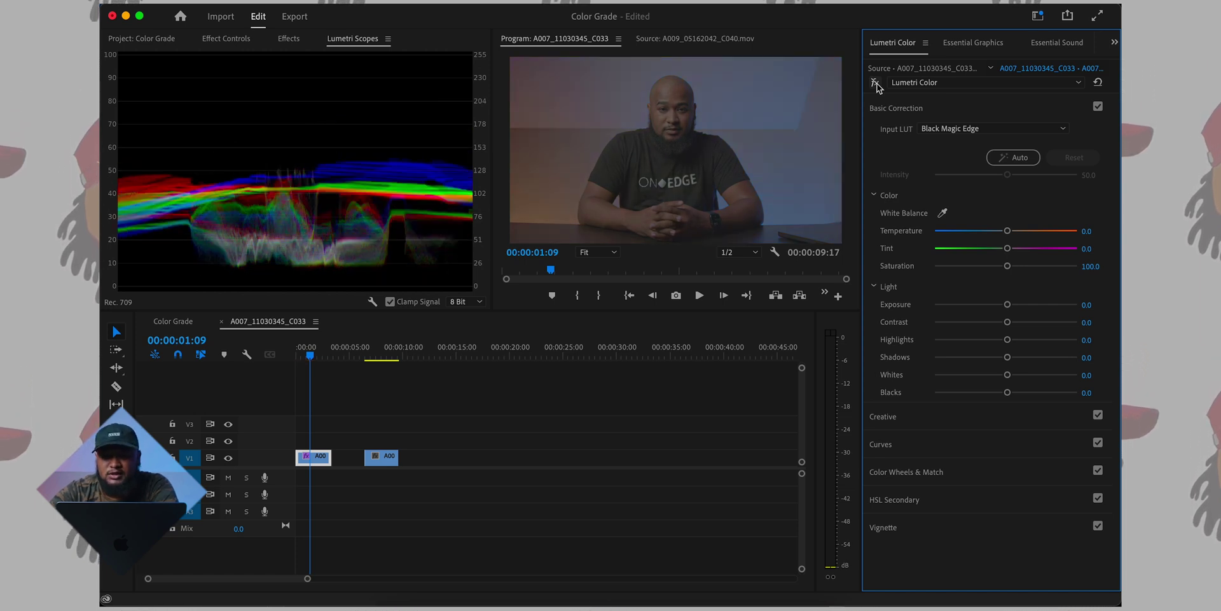
{"action": "left_click", "coordinate": [875, 83]}
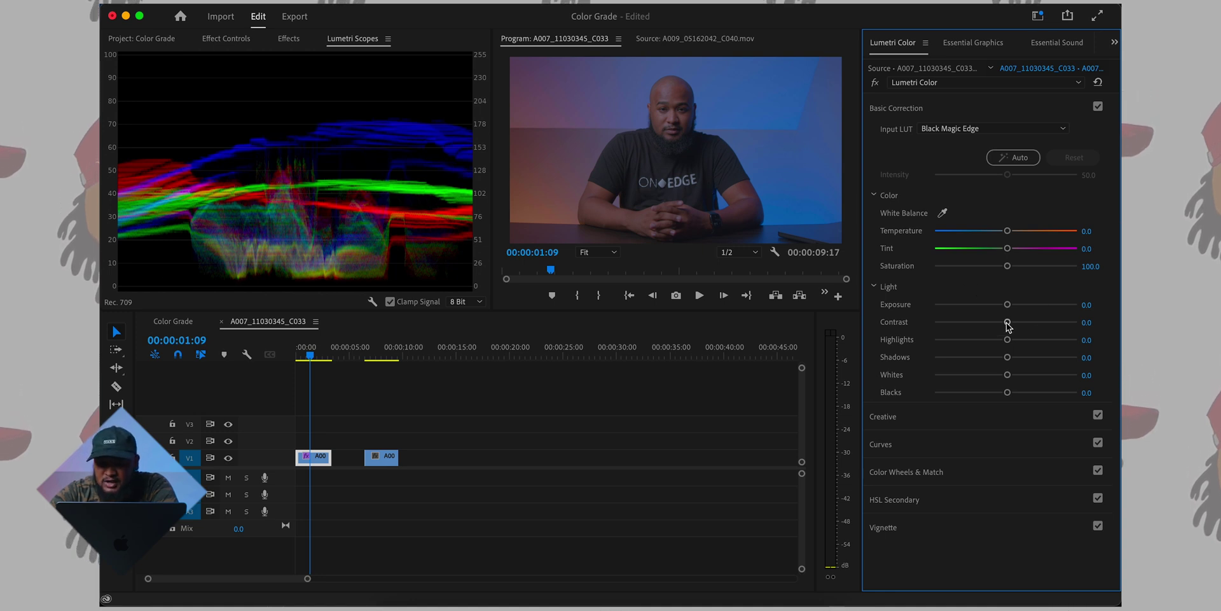
Set the clip's basic correction to contrast 40.6, highlights 52.8 and shadows -20.8, keeping blacks at 0.0
{"action": "left_click_drag", "start_coordinate": [1008, 322], "coordinate": [1035, 322]}
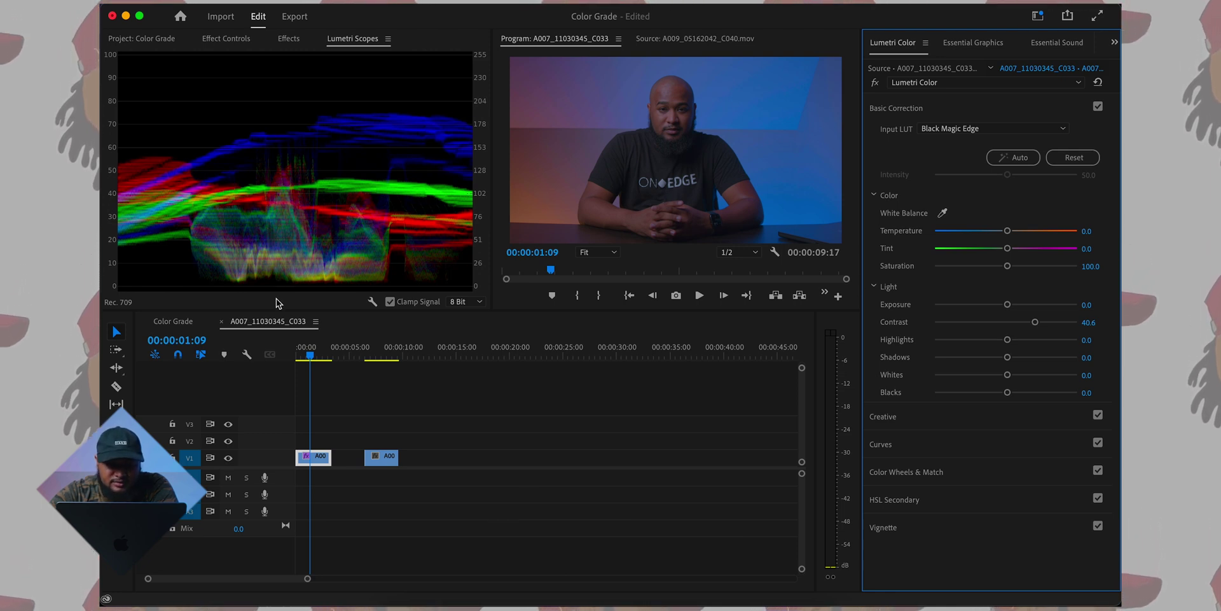
{"action": "left_click_drag", "start_coordinate": [314, 353], "coordinate": [313, 360]}
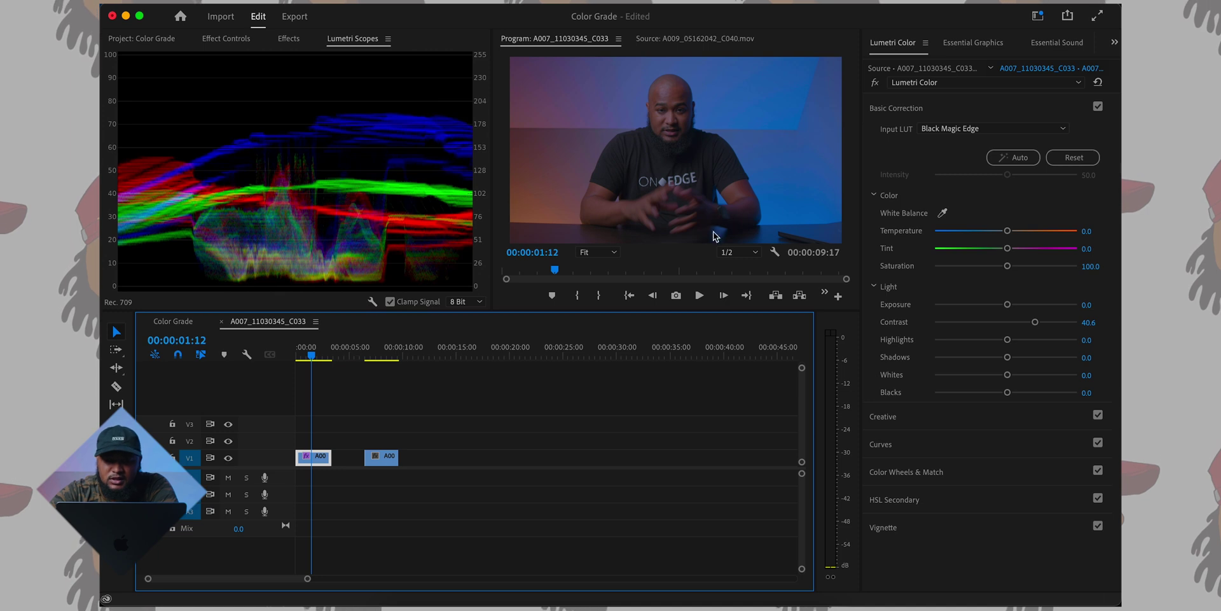
{"action": "left_click", "coordinate": [1029, 159]}
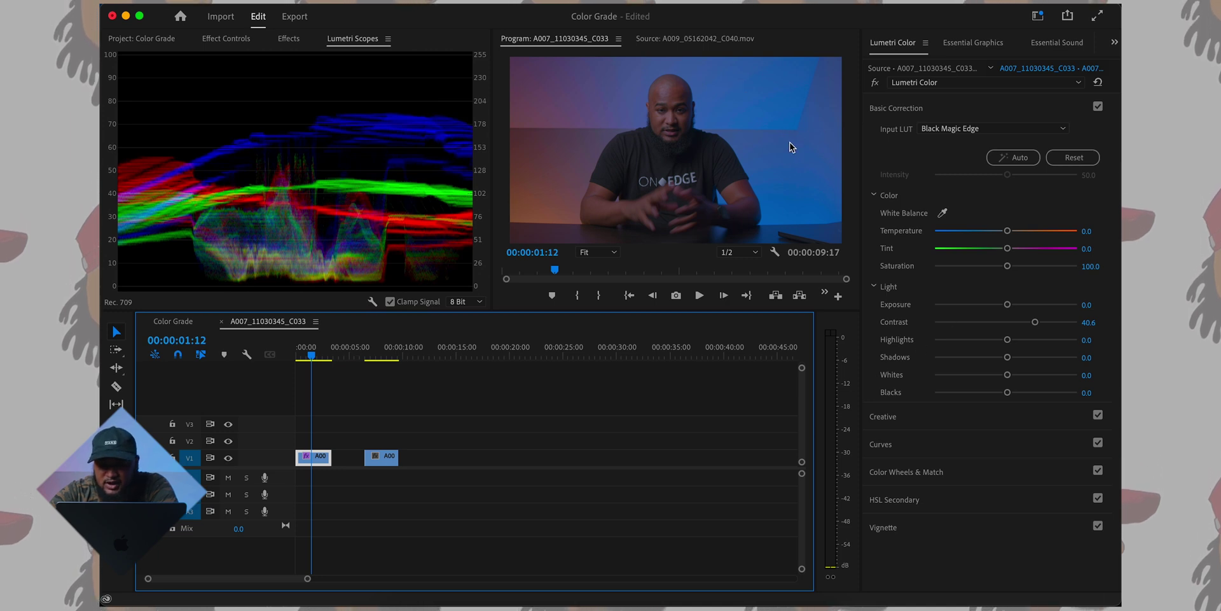
{"action": "left_click_drag", "start_coordinate": [1009, 341], "coordinate": [991, 358]}
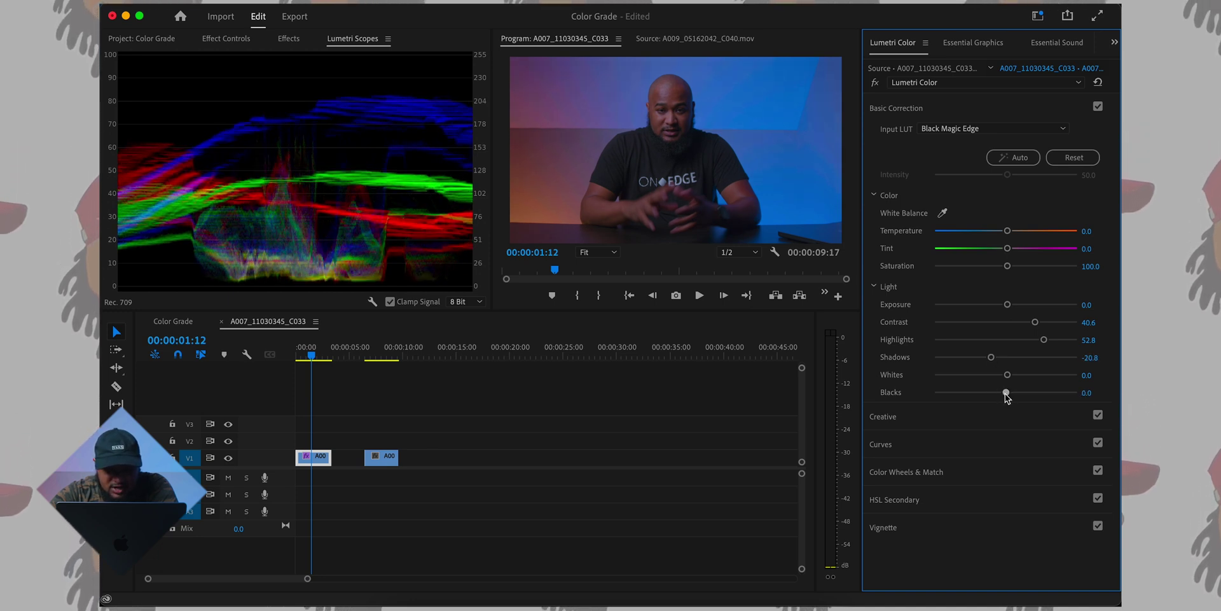
{"action": "left_click_drag", "start_coordinate": [1006, 393], "coordinate": [1007, 392]}
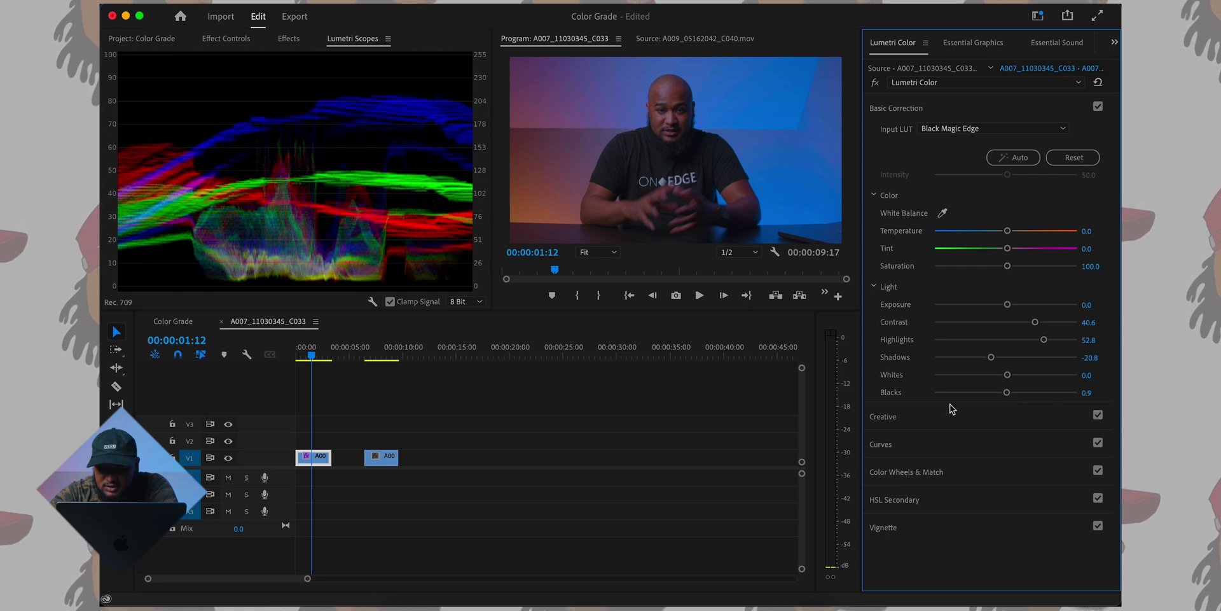
{"action": "double_click", "coordinate": [1007, 393]}
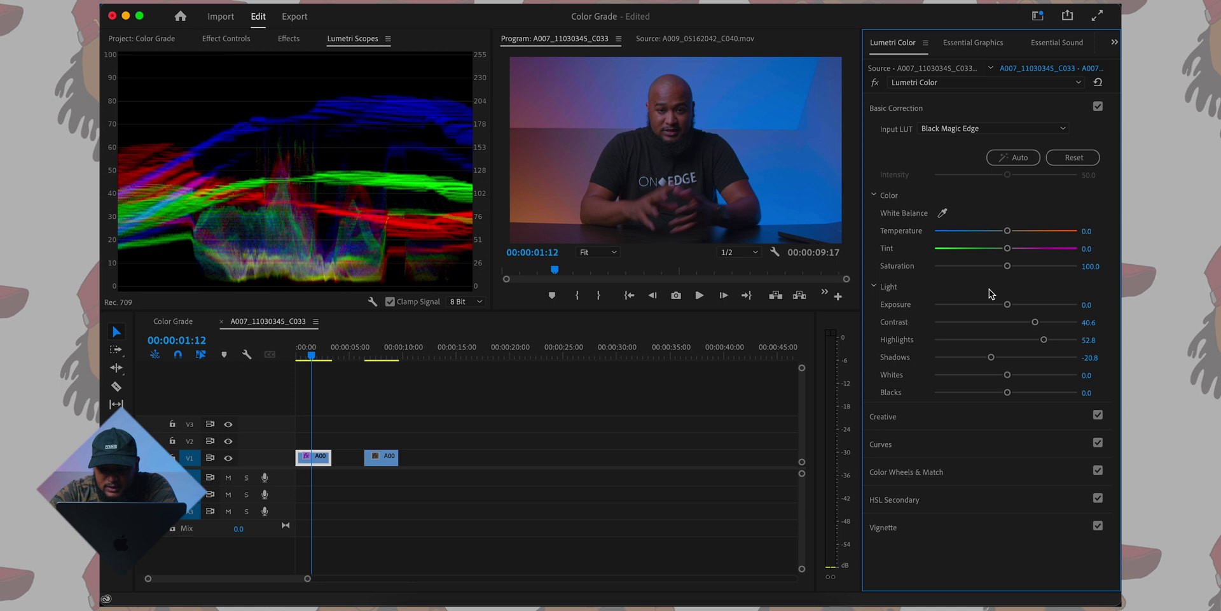
Raise the midtones level and slightly lower the shadows level in the clip's color wheels
{"action": "left_click", "coordinate": [908, 472]}
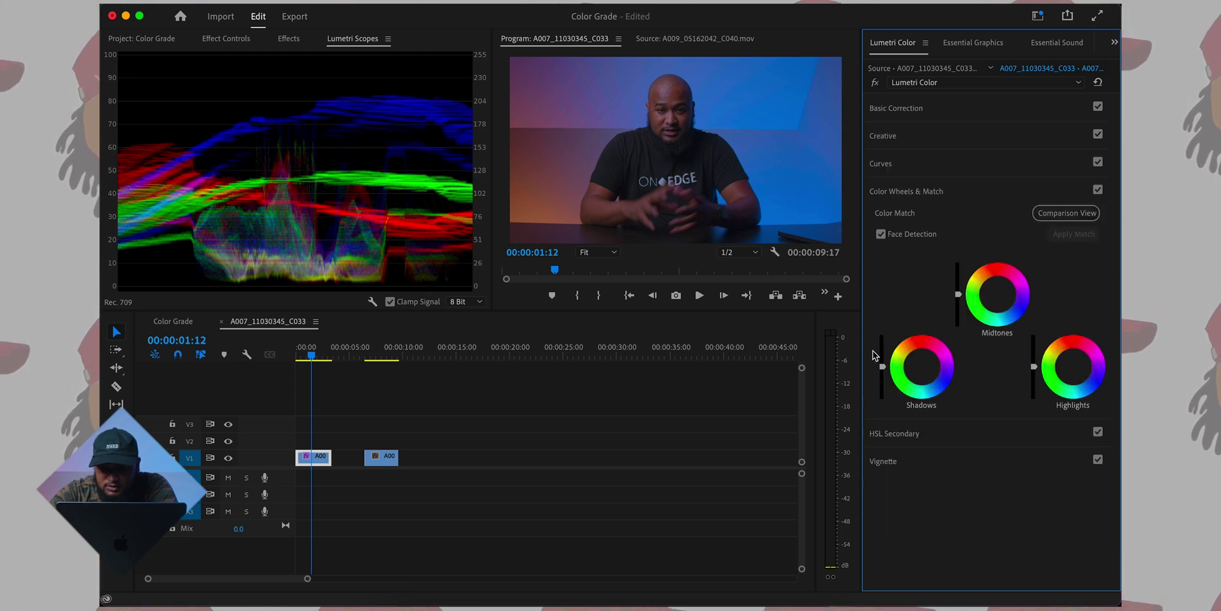
{"action": "left_click_drag", "start_coordinate": [958, 294], "coordinate": [958, 280]}
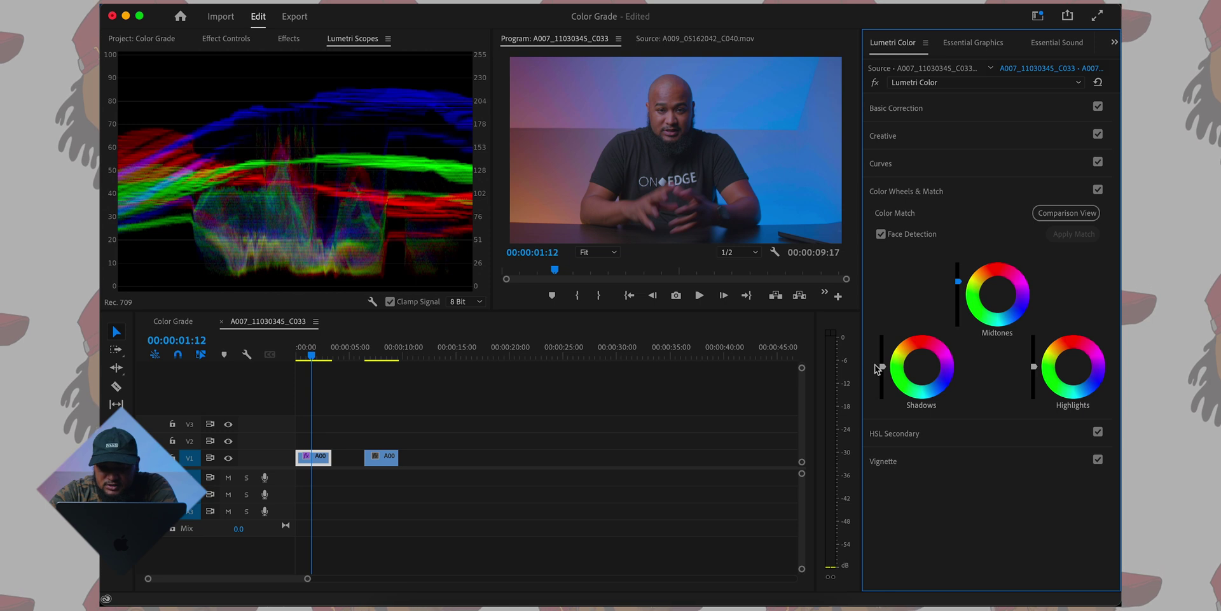
{"action": "left_click_drag", "start_coordinate": [883, 371], "coordinate": [883, 373]}
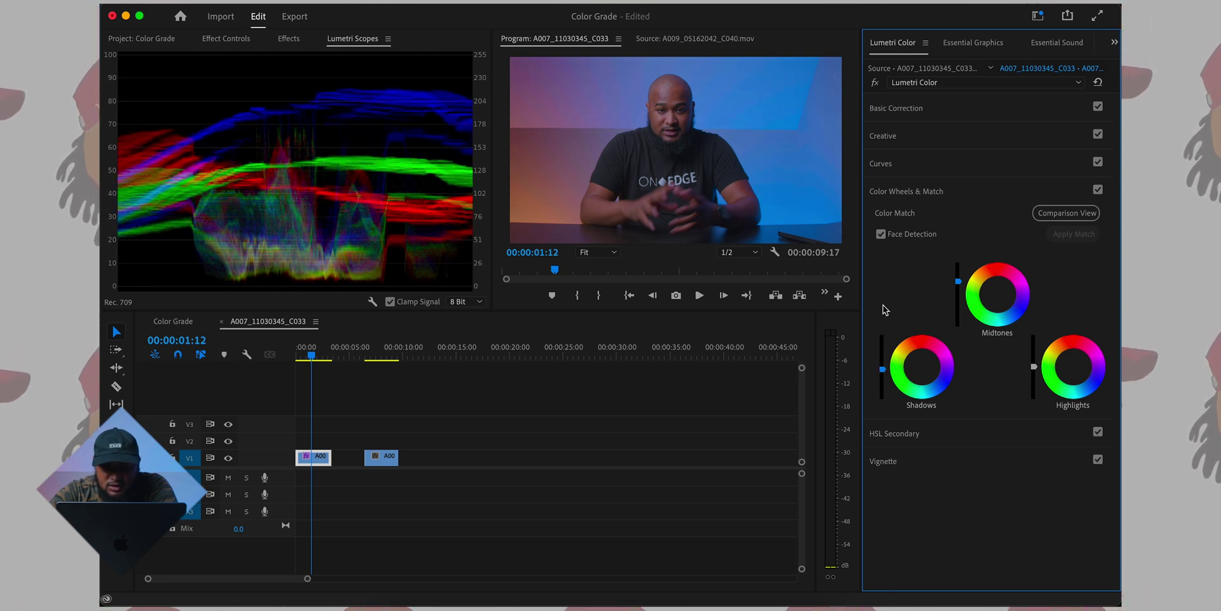
Compare the clip with and without the whole Lumetri effect, and with and without the color wheel adjustments
{"action": "left_click", "coordinate": [875, 83]}
{"action": "left_click", "coordinate": [875, 83]}
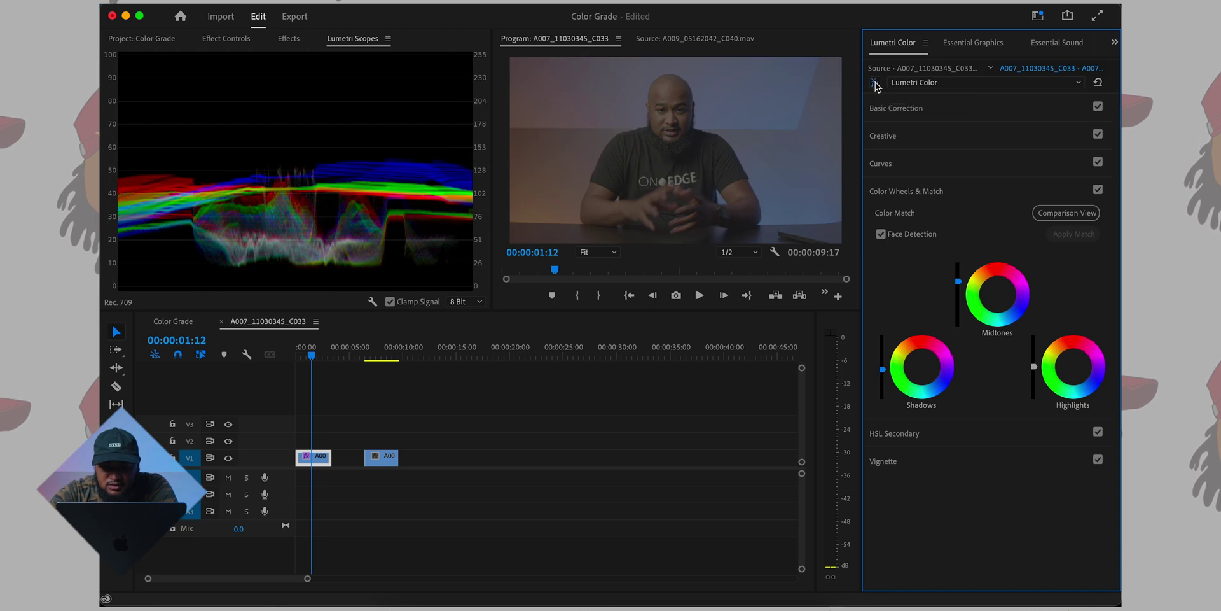
{"action": "left_click", "coordinate": [1098, 190]}
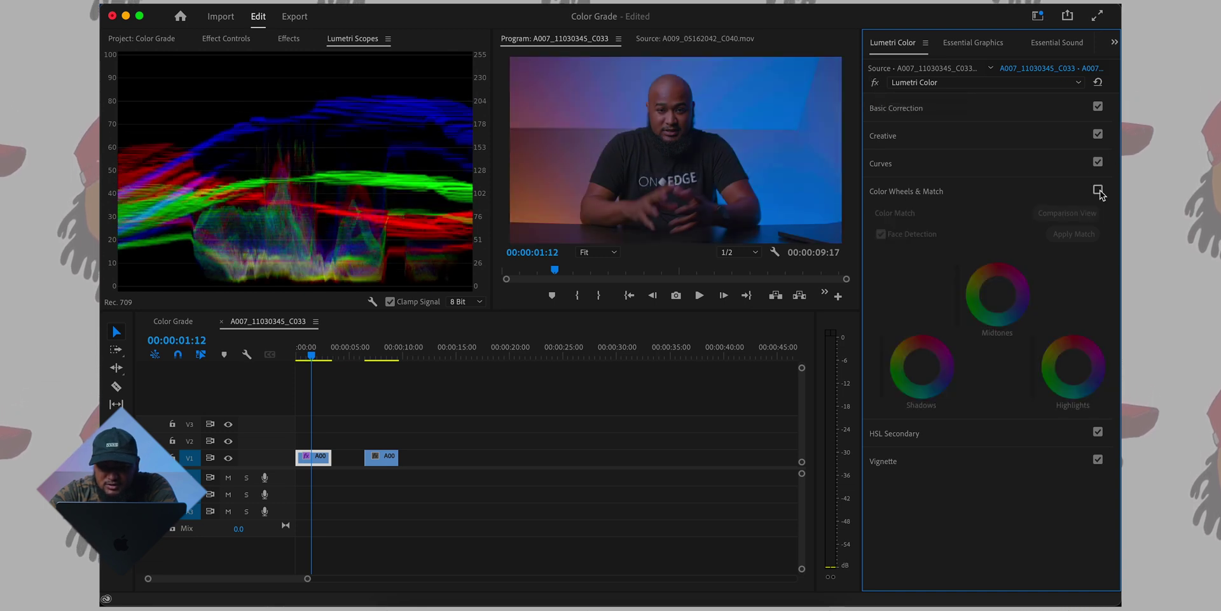
{"action": "left_click", "coordinate": [1098, 190]}
{"action": "left_click", "coordinate": [1098, 190]}
{"action": "left_click", "coordinate": [1098, 190]}
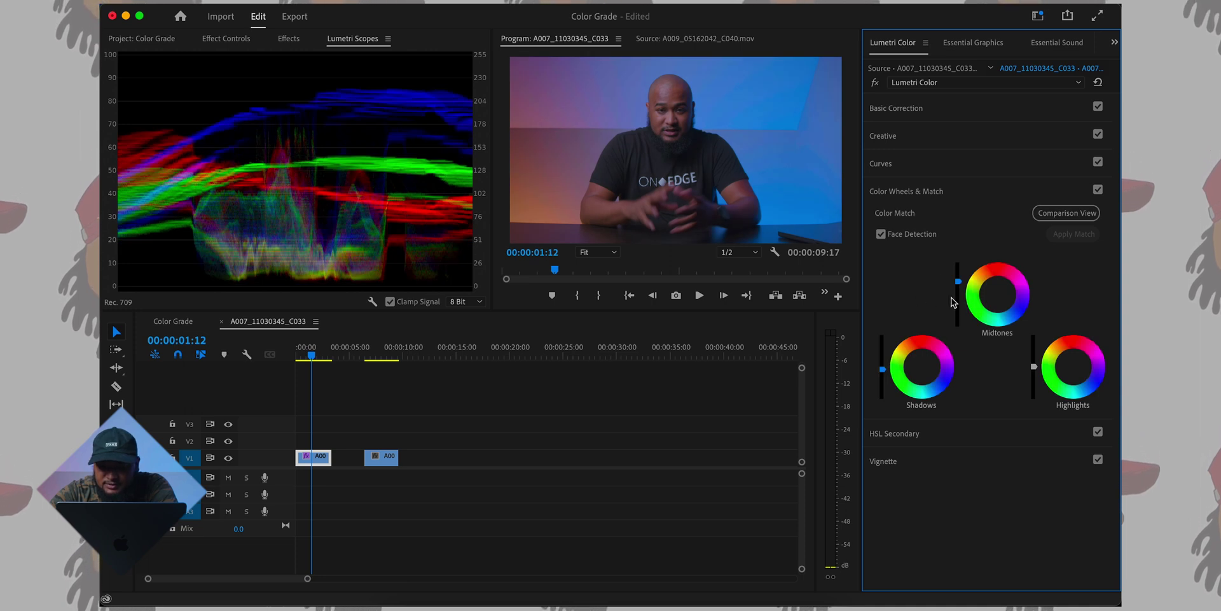
Shape the white RGB curve into a gentle S, with a slightly lowered shadow point and a raised highlight point
{"action": "left_click", "coordinate": [924, 135]}
{"action": "left_click", "coordinate": [912, 135]}
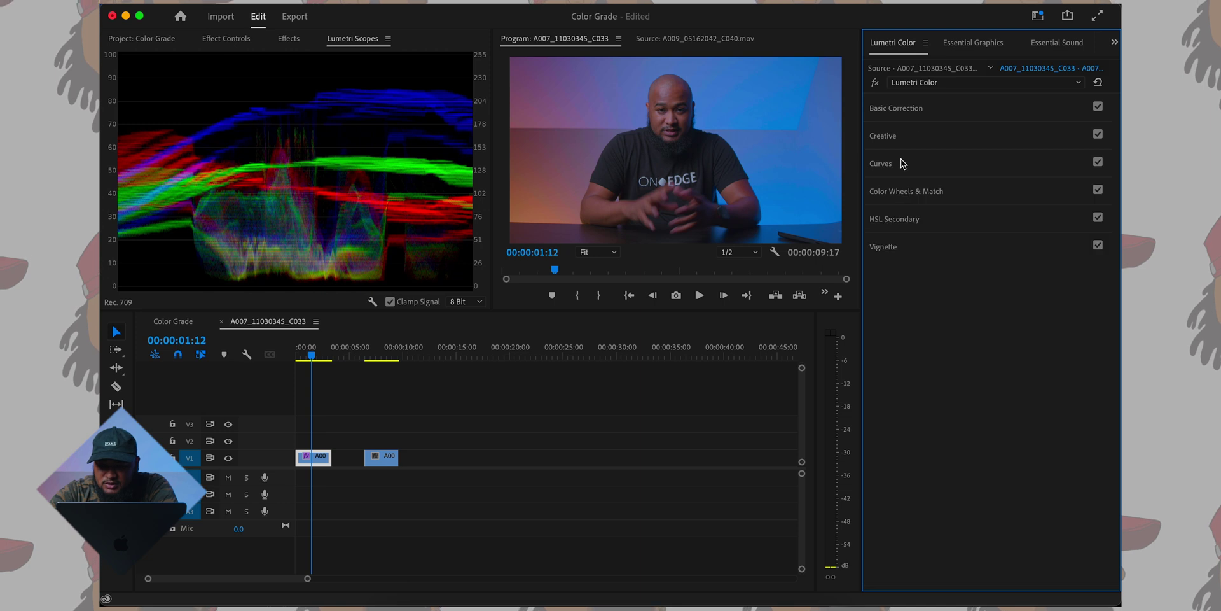
{"action": "left_click", "coordinate": [899, 163]}
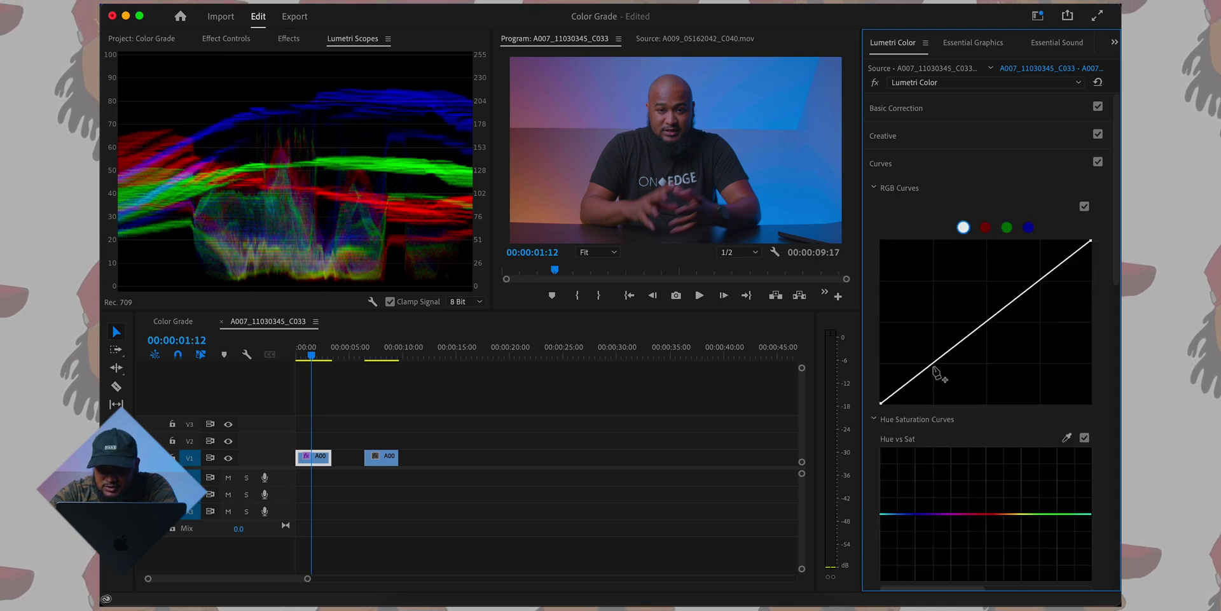
{"action": "left_click_drag", "start_coordinate": [933, 369], "coordinate": [933, 370]}
{"action": "left_click_drag", "start_coordinate": [1039, 286], "coordinate": [1037, 270]}
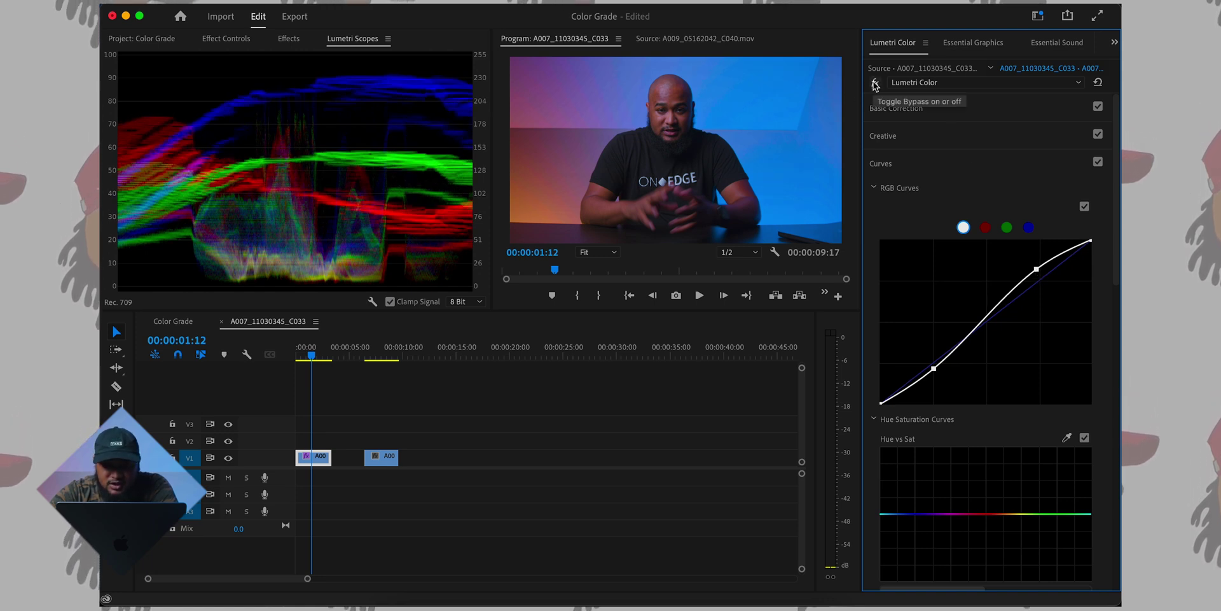
Compare the grade with the effect bypassed, and scrub the clip in a maximized program monitor to examine the image
{"action": "left_click", "coordinate": [875, 84]}
{"action": "left_click", "coordinate": [875, 84]}
{"action": "left_click", "coordinate": [717, 154]}
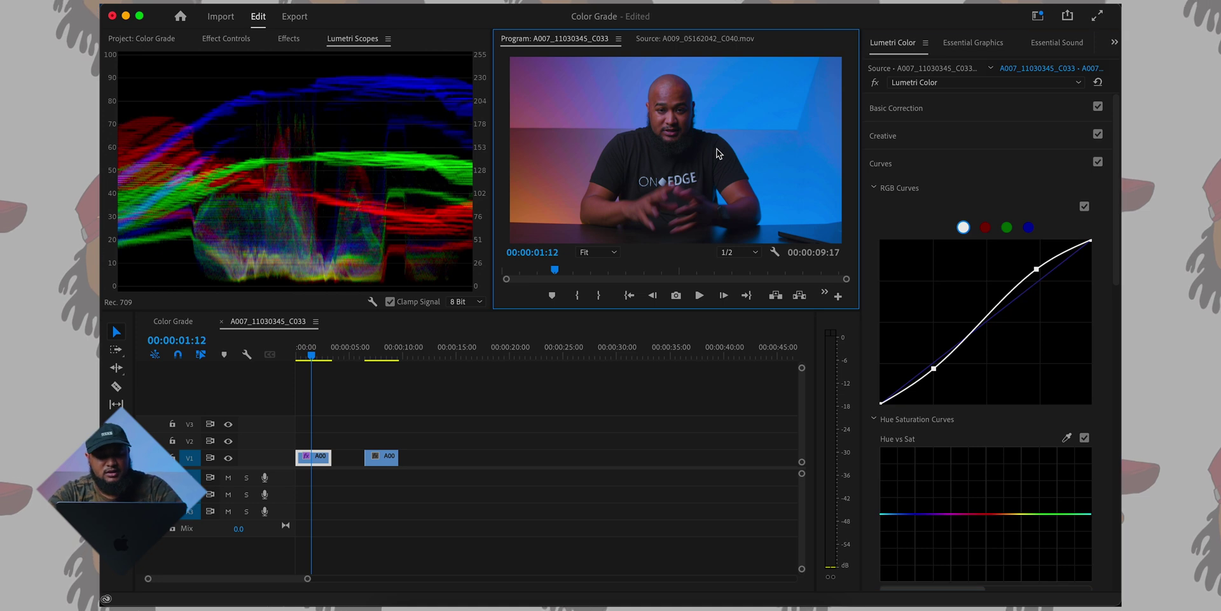
{"action": "key", "text": "grave"}
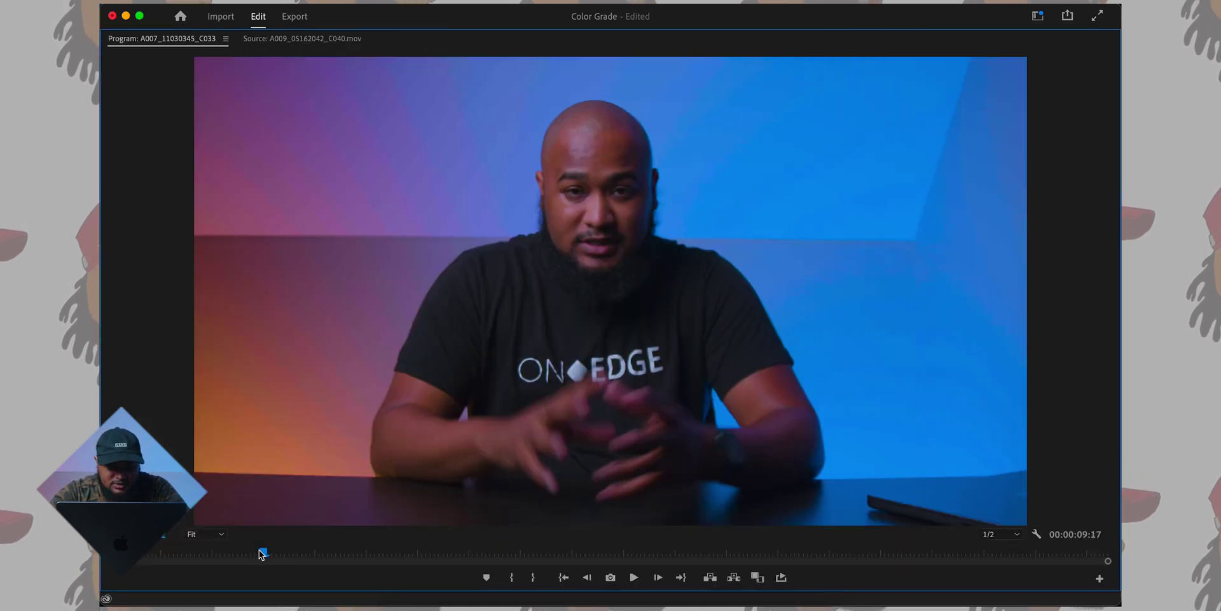
{"action": "left_click_drag", "start_coordinate": [264, 552], "coordinate": [303, 552]}
{"action": "left_click_drag", "start_coordinate": [289, 557], "coordinate": [257, 541]}
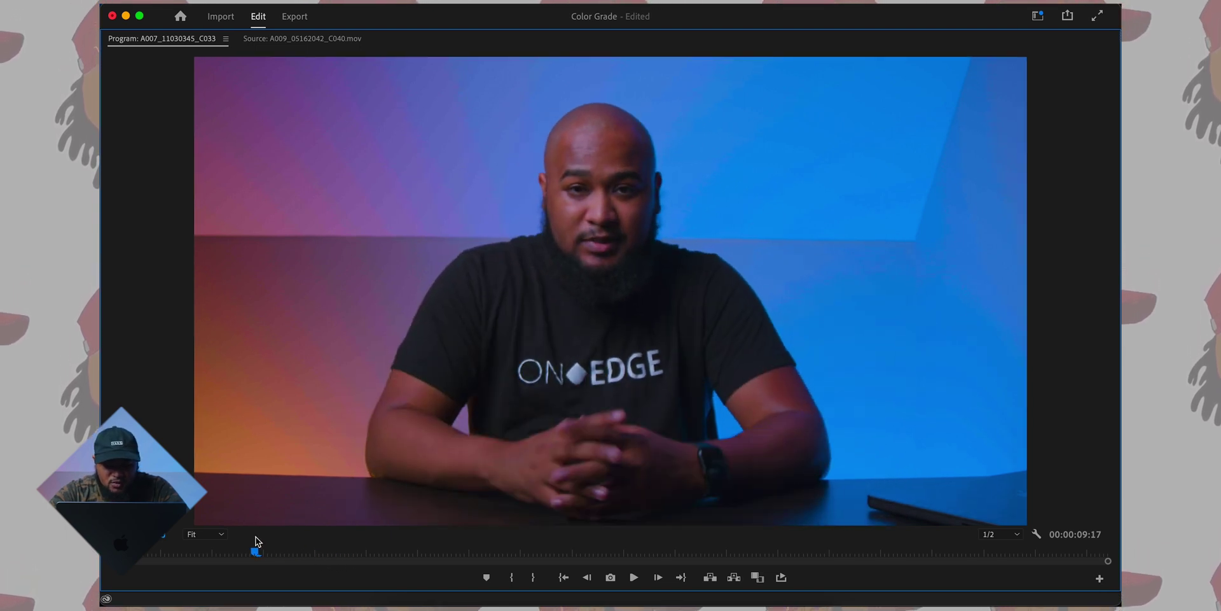
{"action": "key", "text": "grave"}
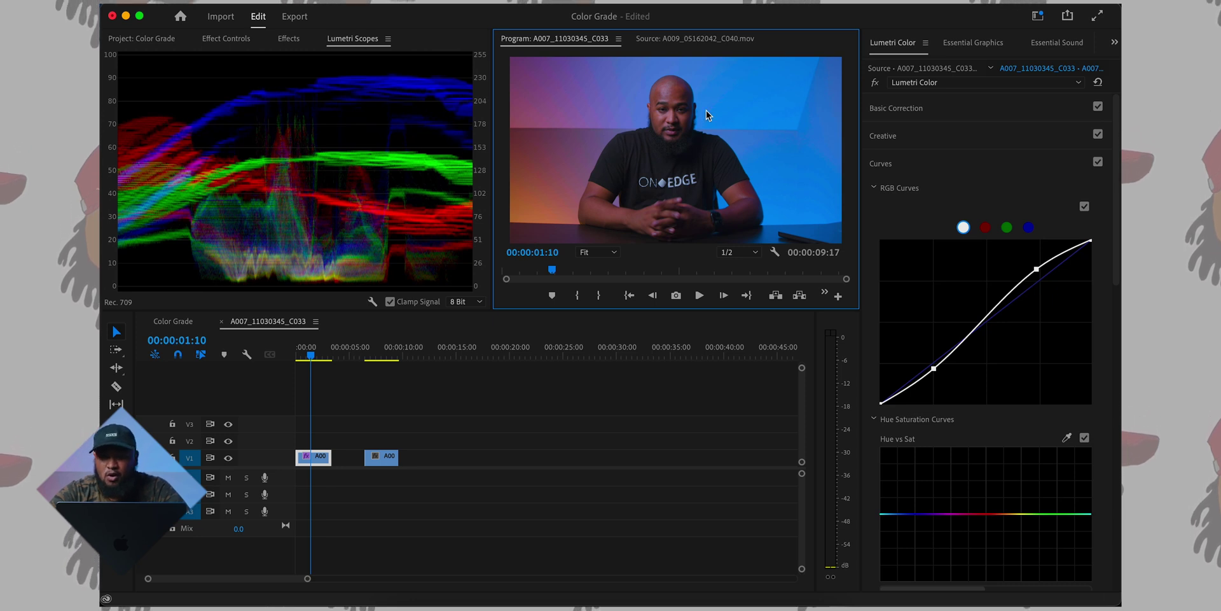
Set the clip's saturation to 110 in the basic correction
{"action": "left_click", "coordinate": [899, 164]}
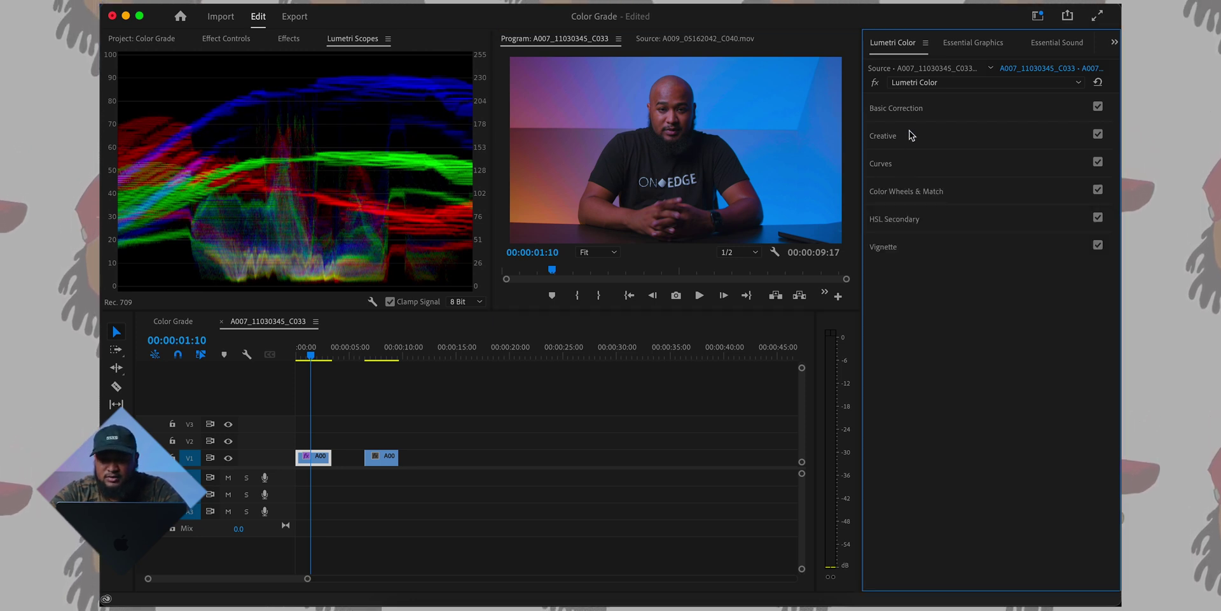
{"action": "left_click", "coordinate": [897, 108]}
{"action": "left_click", "coordinate": [1089, 266]}
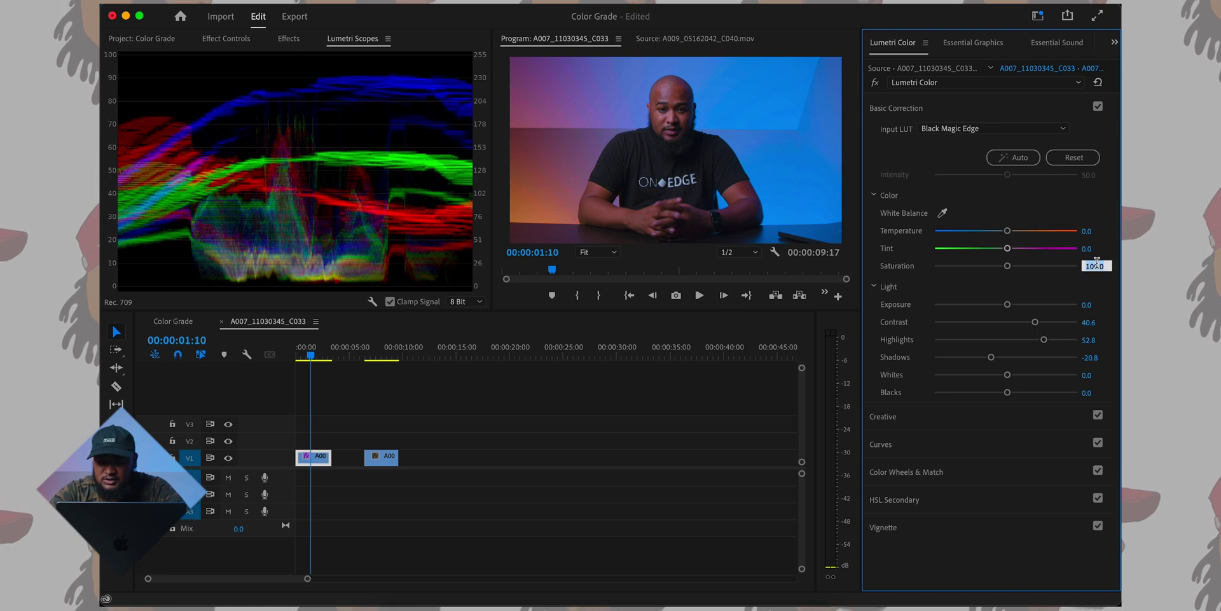
{"action": "type", "text": "110"}
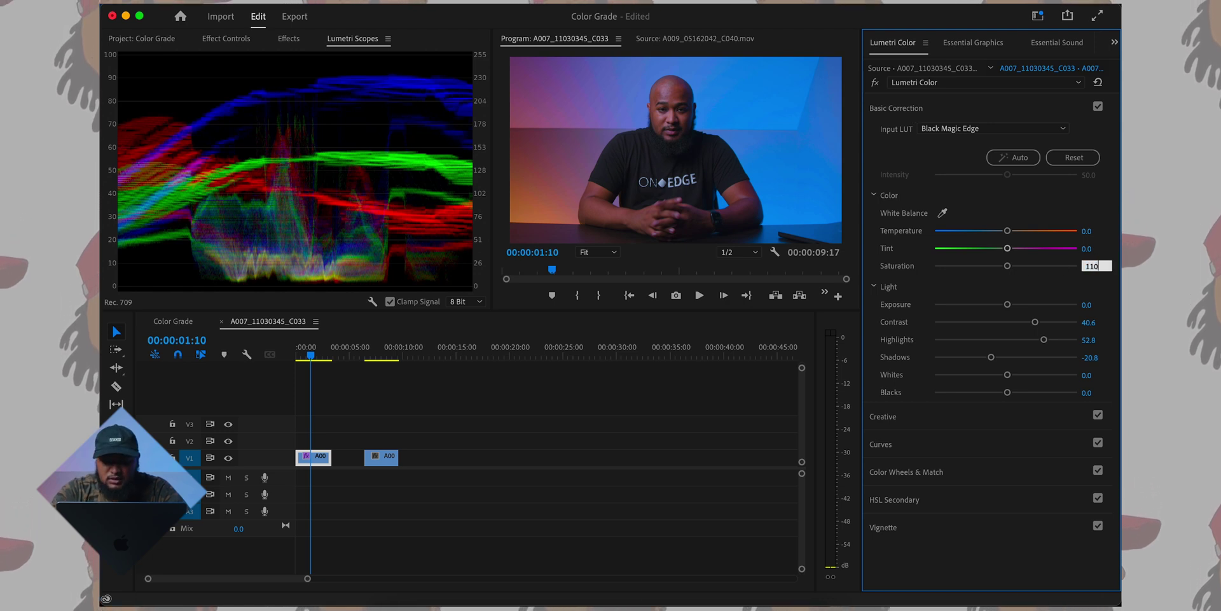
{"action": "key", "text": "Return"}
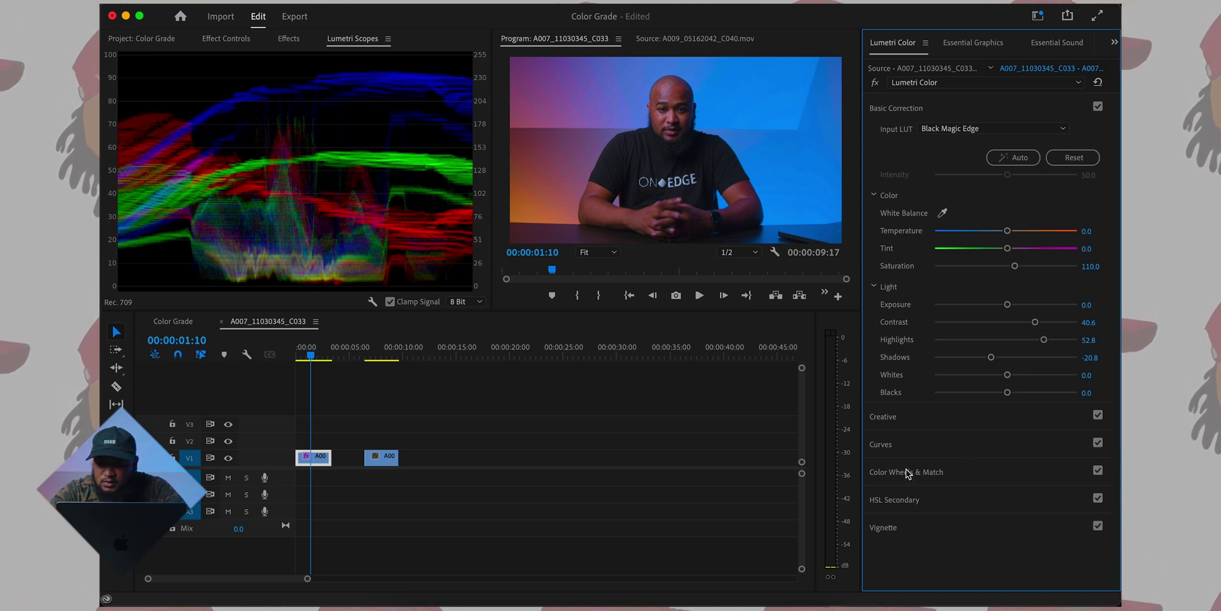
Sample the skin tone on the man's face to add control points to the Hue vs Sat curve
{"action": "left_click", "coordinate": [921, 445]}
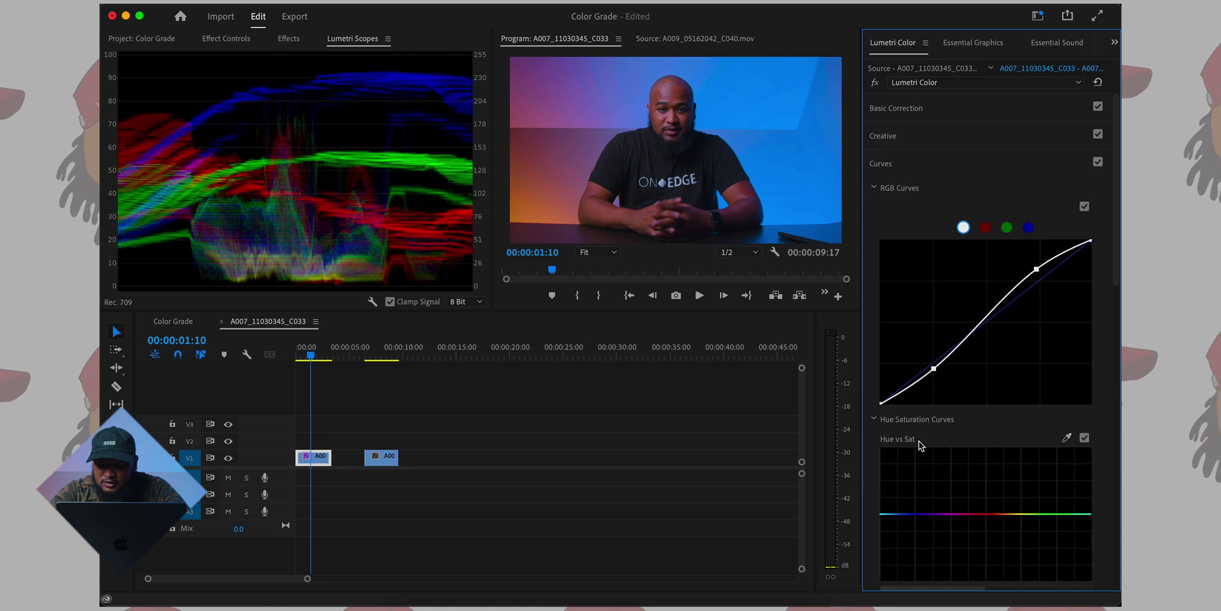
{"action": "scroll", "coordinate": [921, 439], "scroll_direction": "down", "scroll_amount": 4}
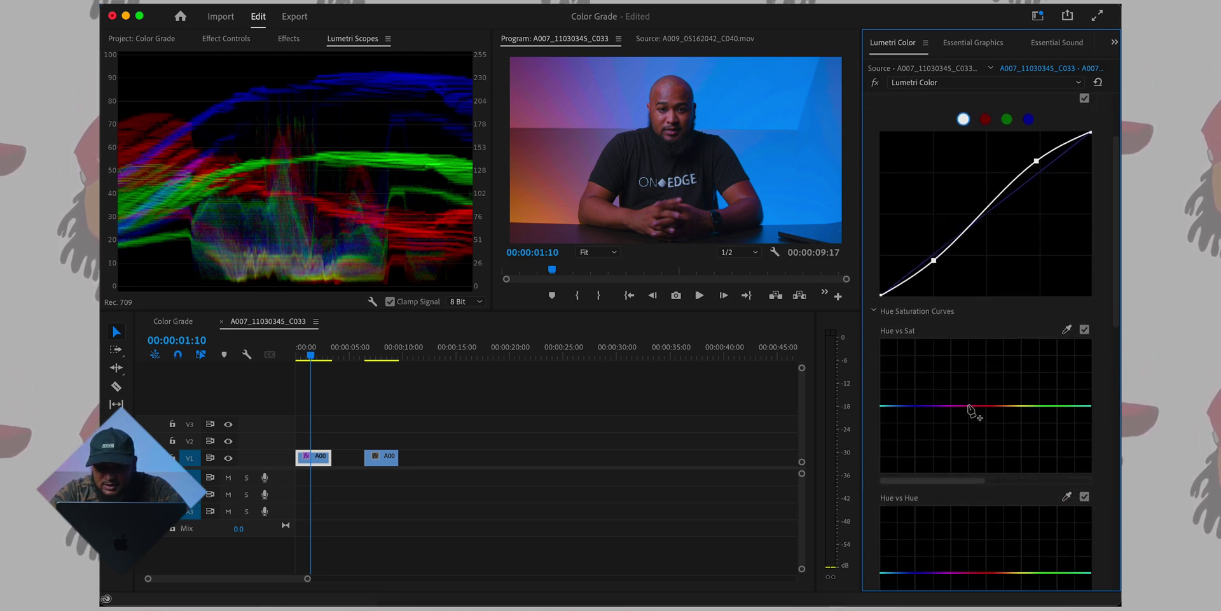
{"action": "left_click", "coordinate": [1067, 329]}
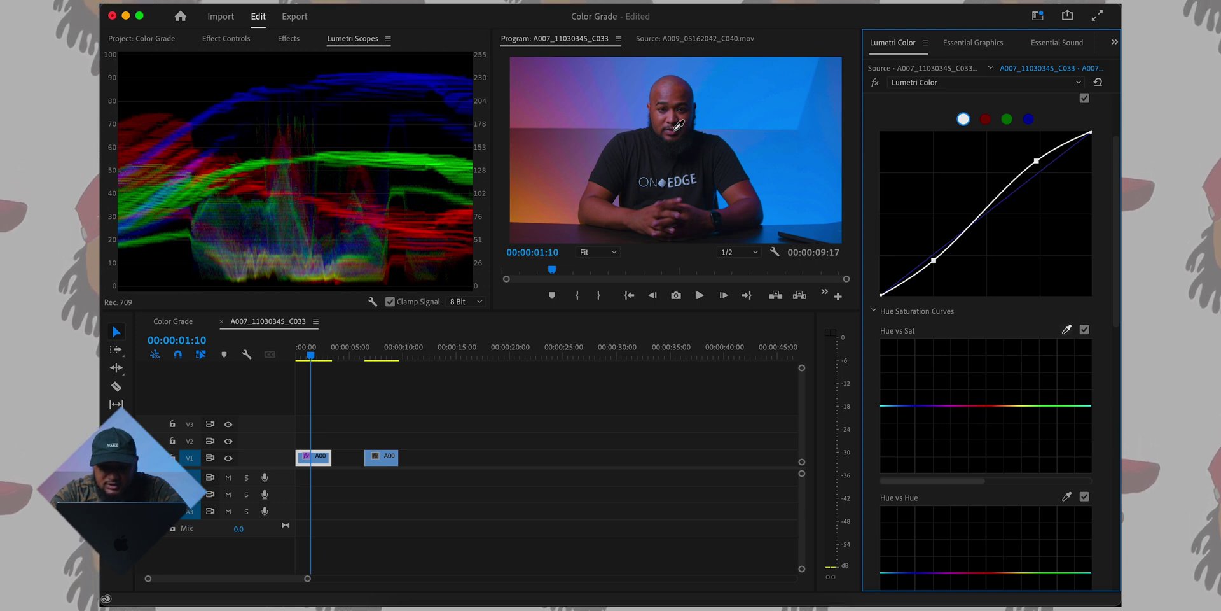
{"action": "left_click", "coordinate": [678, 125]}
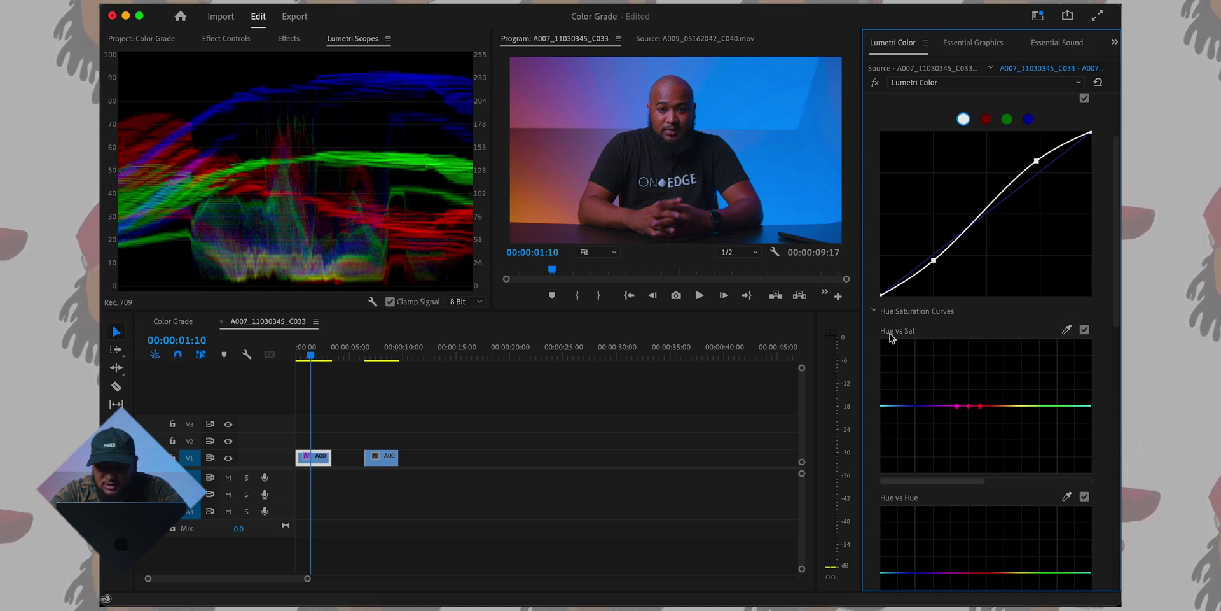
Lower the middle skin-tone point on the Hue vs Sat curve slightly, comparing the image with the curve off and on
{"action": "left_click", "coordinate": [968, 406]}
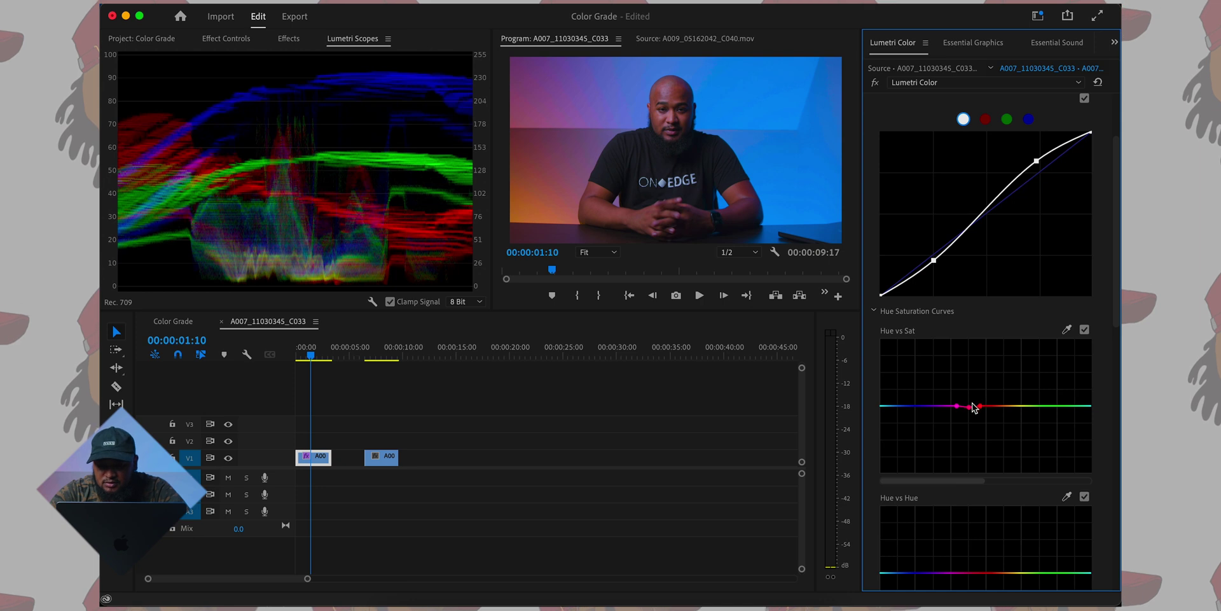
{"action": "mouse_move", "coordinate": [969, 407]}
{"action": "left_mouse_down"}
{"action": "mouse_move", "coordinate": [976, 474]}
{"action": "mouse_move", "coordinate": [969, 405]}
{"action": "left_mouse_up"}
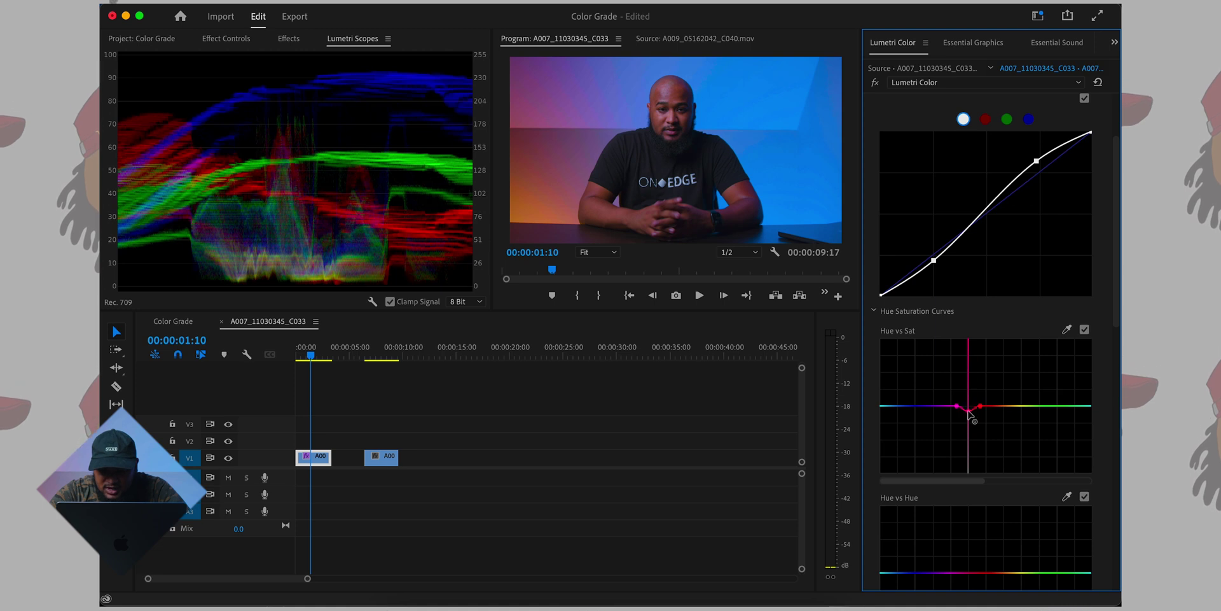
{"action": "left_click", "coordinate": [1084, 330]}
{"action": "left_click", "coordinate": [1084, 330]}
{"action": "left_click", "coordinate": [1084, 330]}
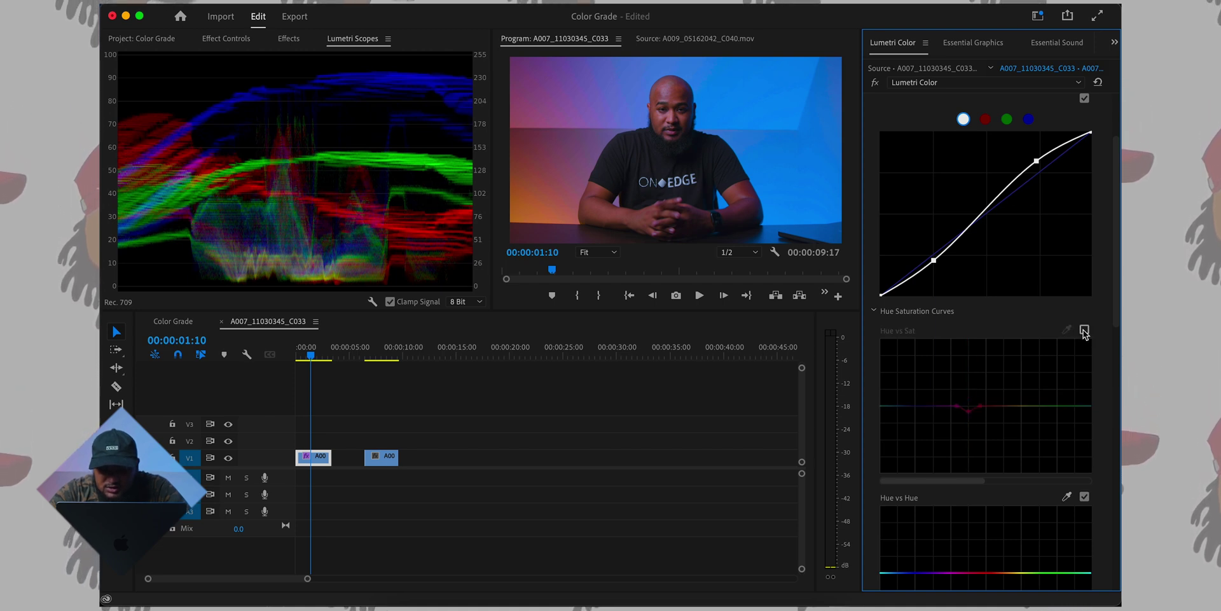
{"action": "left_click", "coordinate": [1084, 331]}
{"action": "left_click", "coordinate": [1085, 330]}
{"action": "left_click", "coordinate": [1085, 330]}
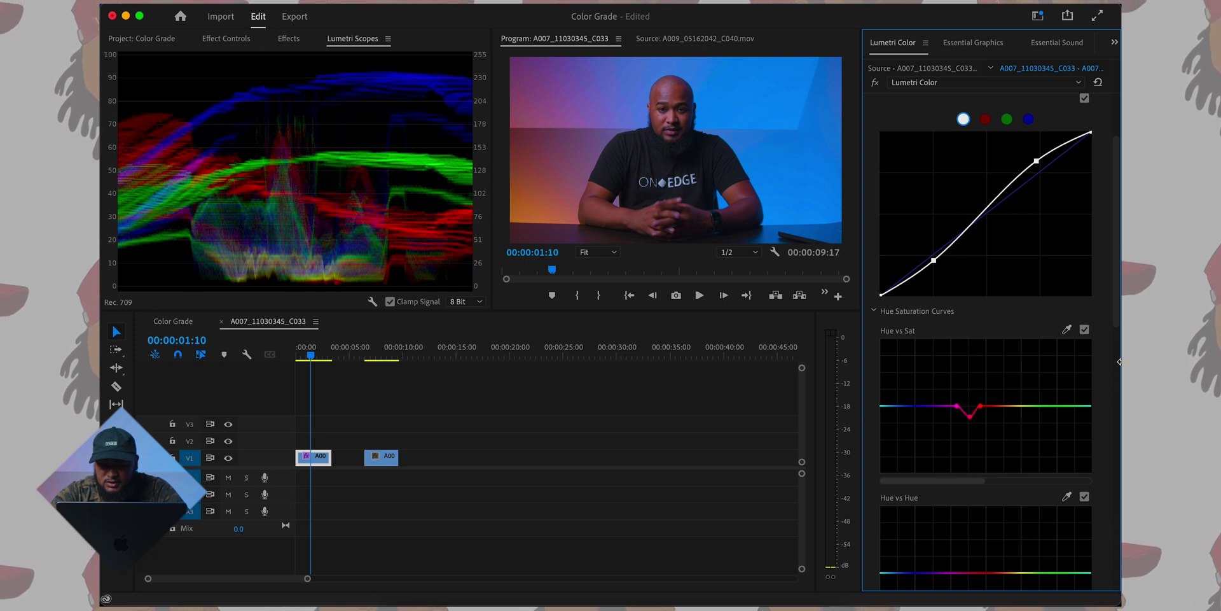
Compare the image with the Hue vs Sat curve off and on, and with the whole Lumetri effect bypassed
{"action": "left_click", "coordinate": [1085, 331]}
{"action": "left_click", "coordinate": [1085, 331]}
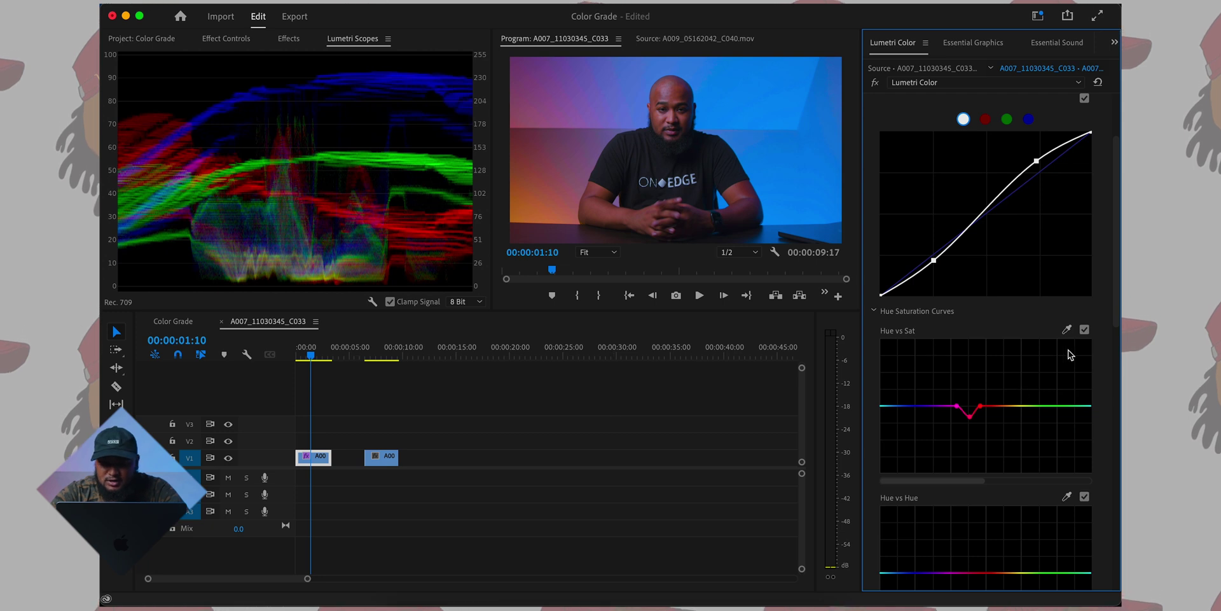
{"action": "left_click", "coordinate": [1085, 330]}
{"action": "left_click", "coordinate": [1085, 331]}
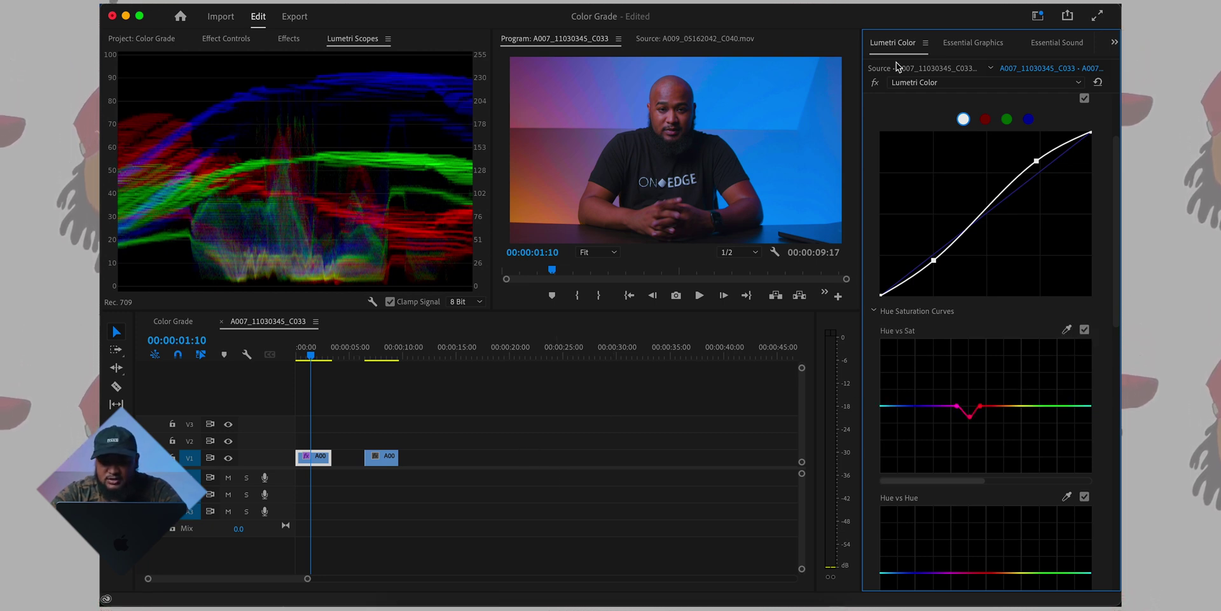
{"action": "left_click", "coordinate": [876, 83]}
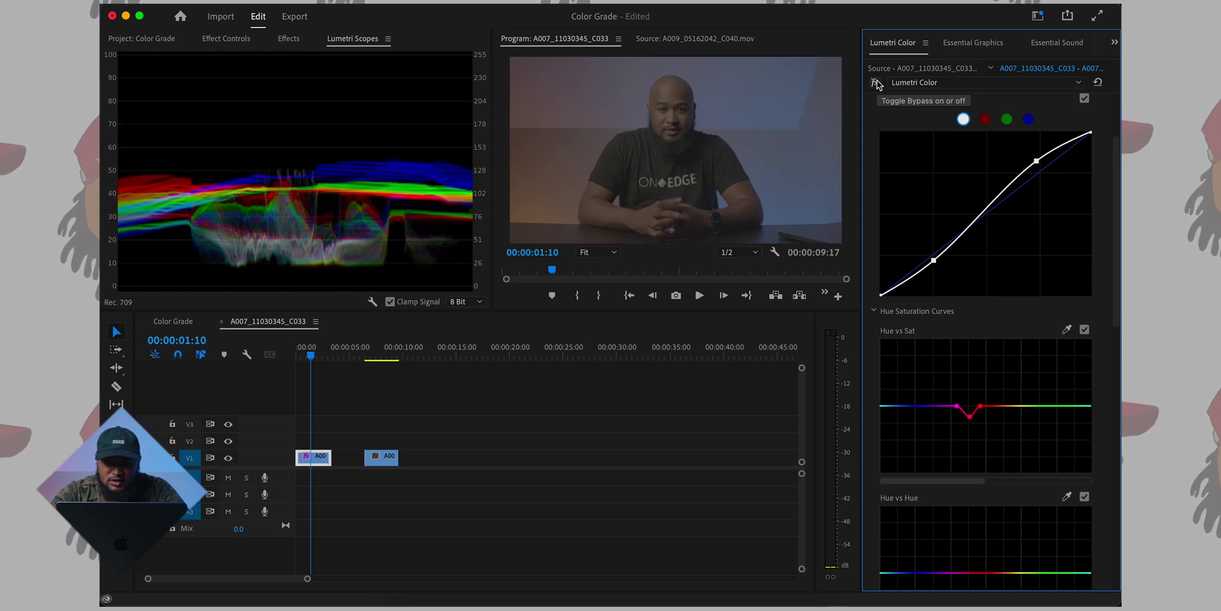
{"action": "left_click", "coordinate": [876, 83]}
{"action": "left_click", "coordinate": [876, 82]}
{"action": "left_click", "coordinate": [876, 82]}
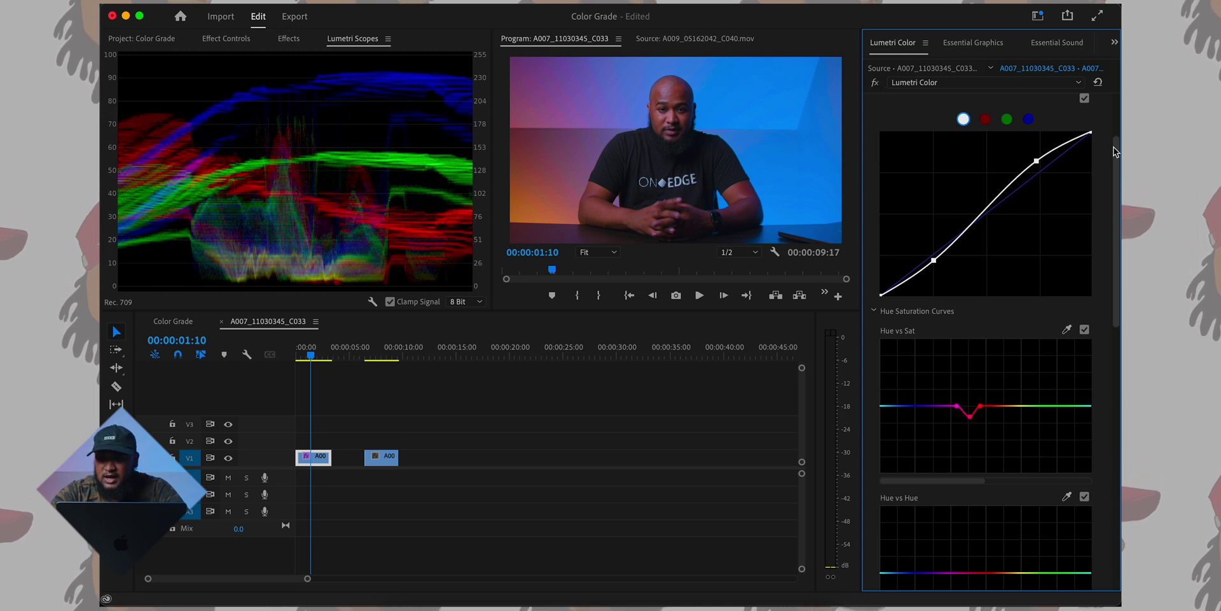
Apply the LUT file Lens Distortion - Dark Monochrome 1.cube as the clip's creative look
{"action": "scroll", "coordinate": [1112, 96], "scroll_direction": "up", "scroll_amount": 4}
{"action": "left_click", "coordinate": [901, 168]}
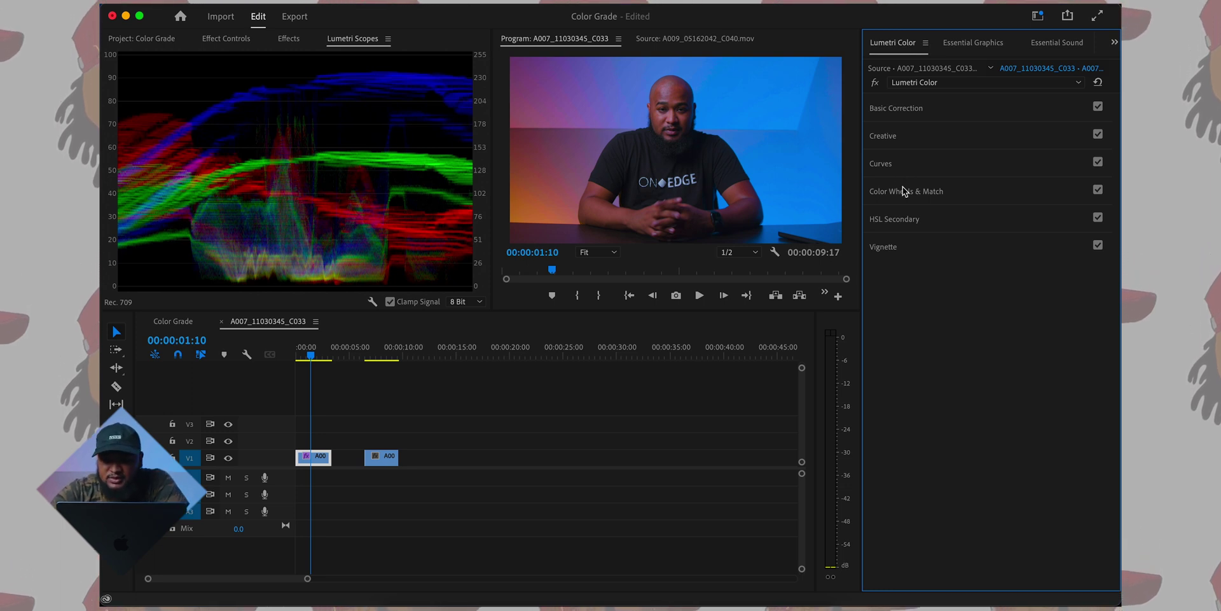
{"action": "left_click", "coordinate": [903, 137]}
{"action": "left_click", "coordinate": [916, 156]}
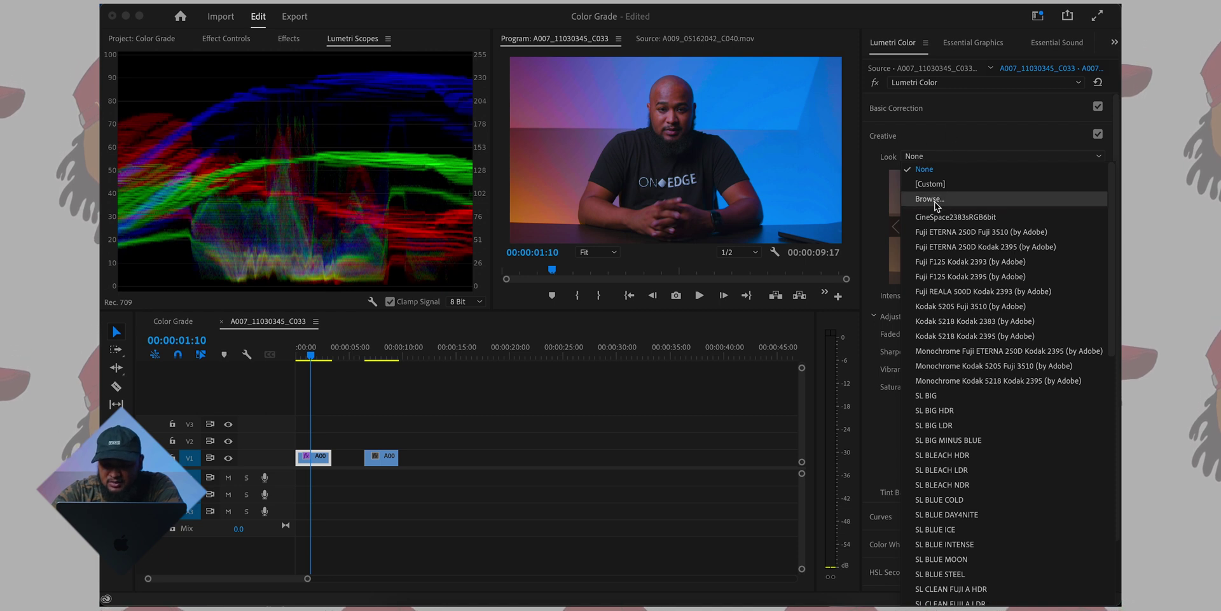
{"action": "left_click", "coordinate": [930, 198]}
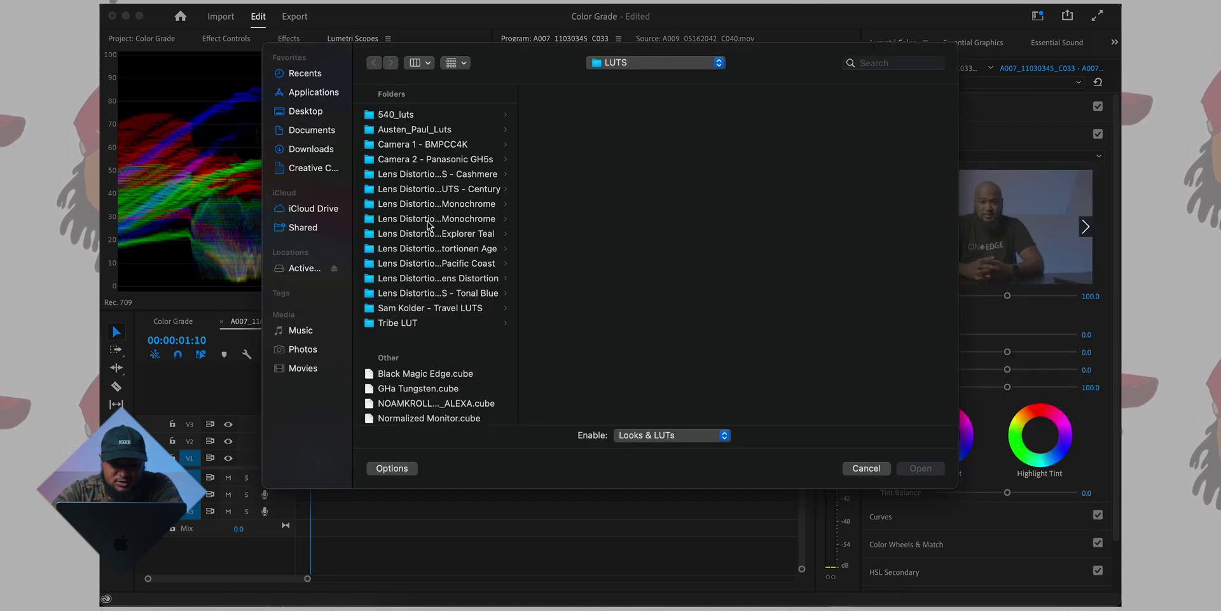
{"action": "left_click", "coordinate": [443, 204]}
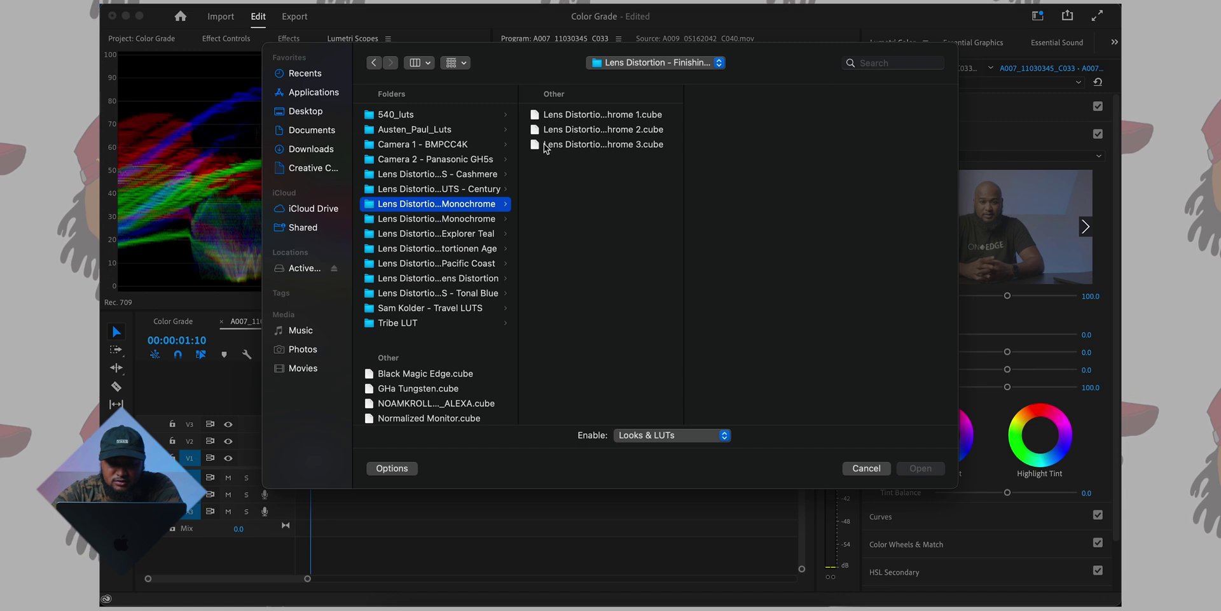
{"action": "left_click", "coordinate": [575, 114]}
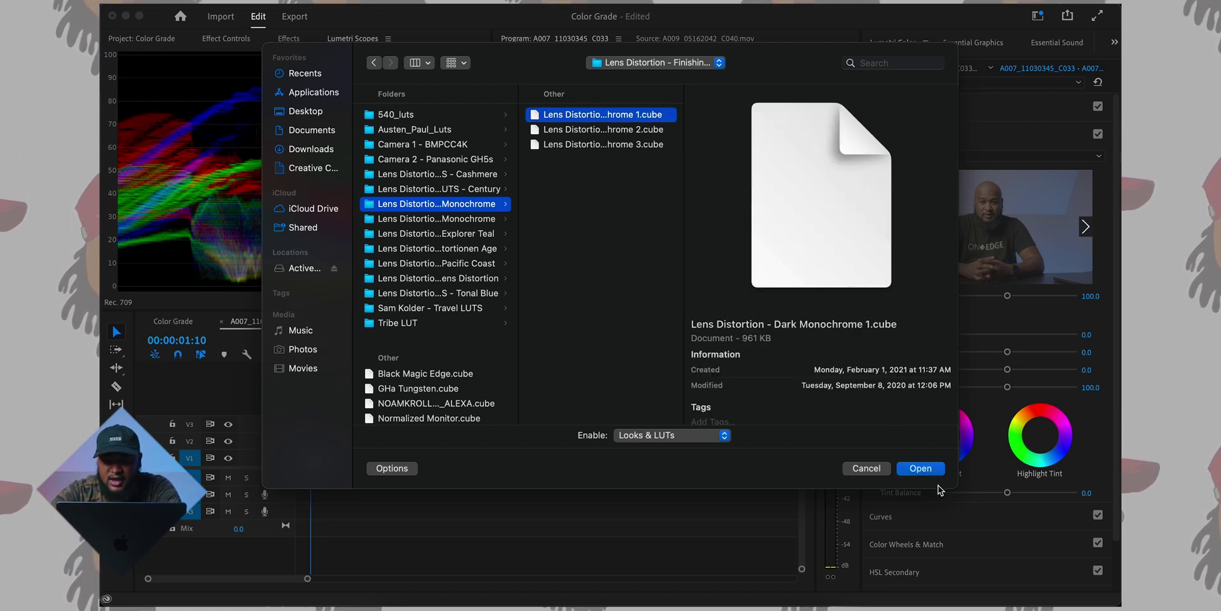
{"action": "left_click", "coordinate": [921, 468]}
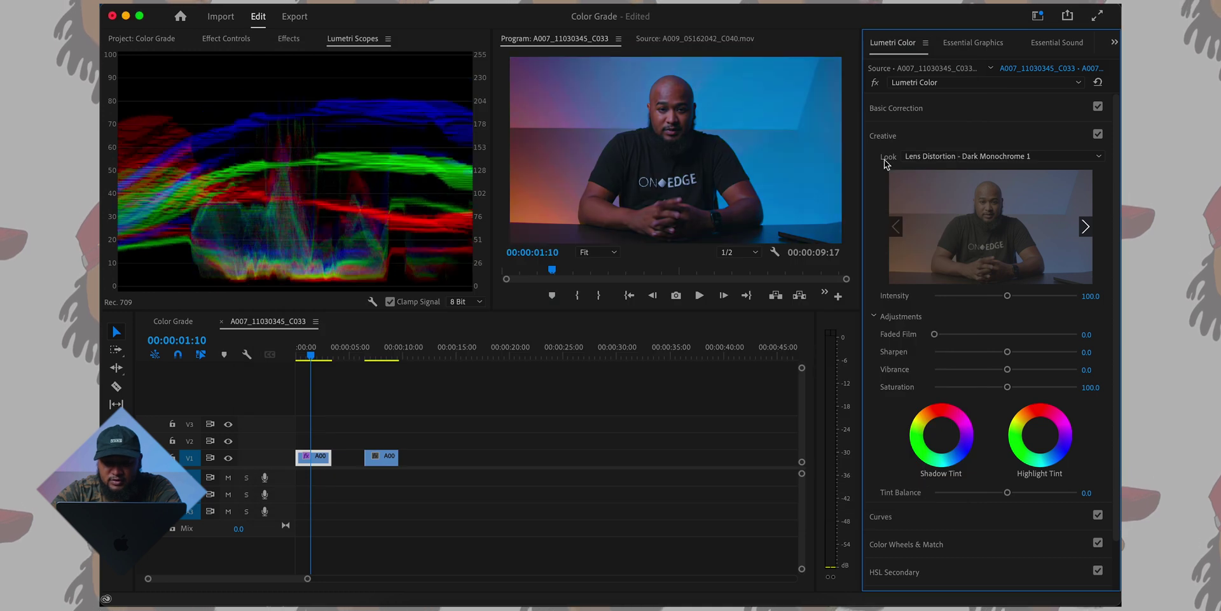
Reduce the creative look's intensity to about 48 and compare the image with the creative adjustments off and on
{"action": "left_click_drag", "start_coordinate": [1006, 296], "coordinate": [977, 296]}
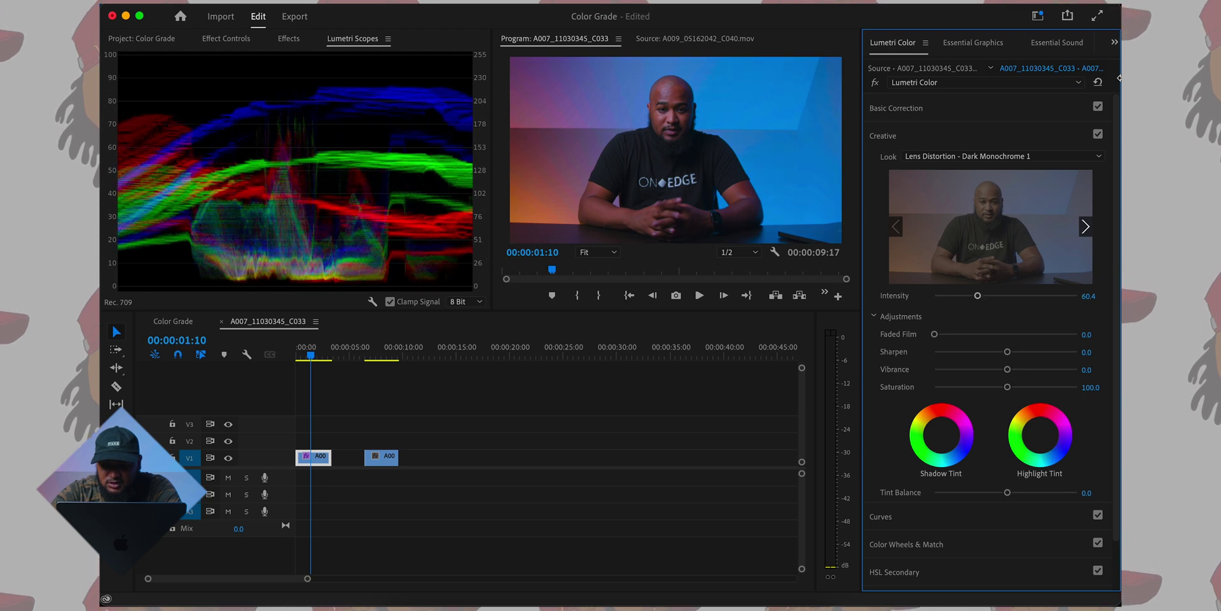
{"action": "left_click", "coordinate": [1097, 135]}
{"action": "left_click", "coordinate": [1097, 135]}
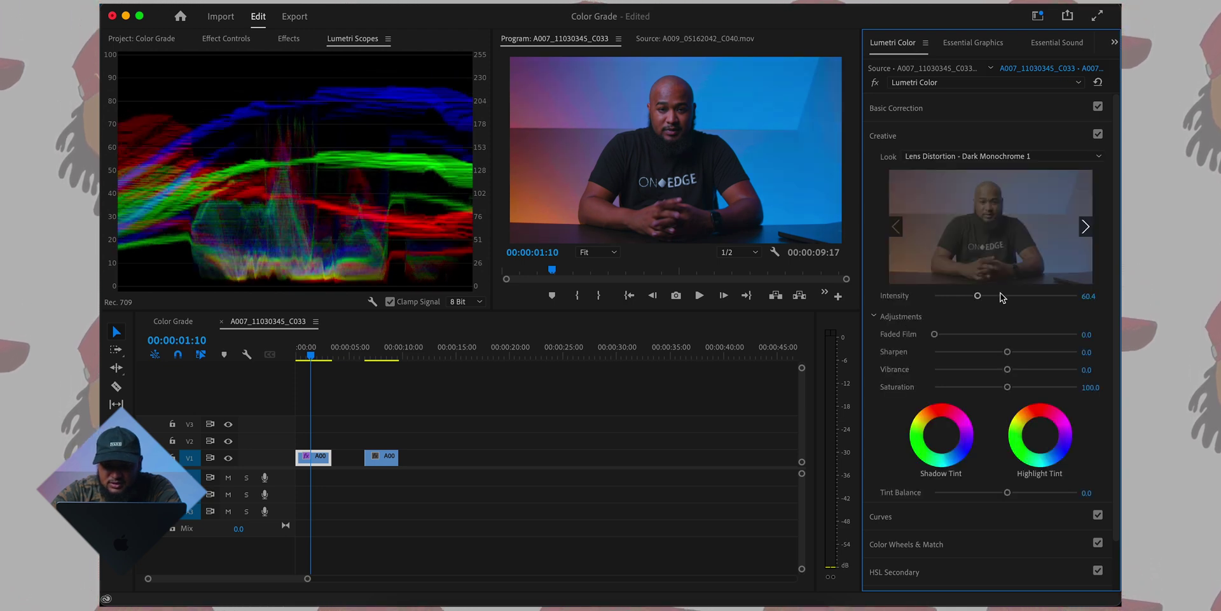
{"action": "left_click_drag", "start_coordinate": [978, 296], "coordinate": [969, 297]}
{"action": "left_click", "coordinate": [1097, 135]}
{"action": "left_click", "coordinate": [1097, 135]}
{"action": "left_click", "coordinate": [1098, 135]}
{"action": "left_click", "coordinate": [1098, 135]}
{"action": "left_click", "coordinate": [1097, 135]}
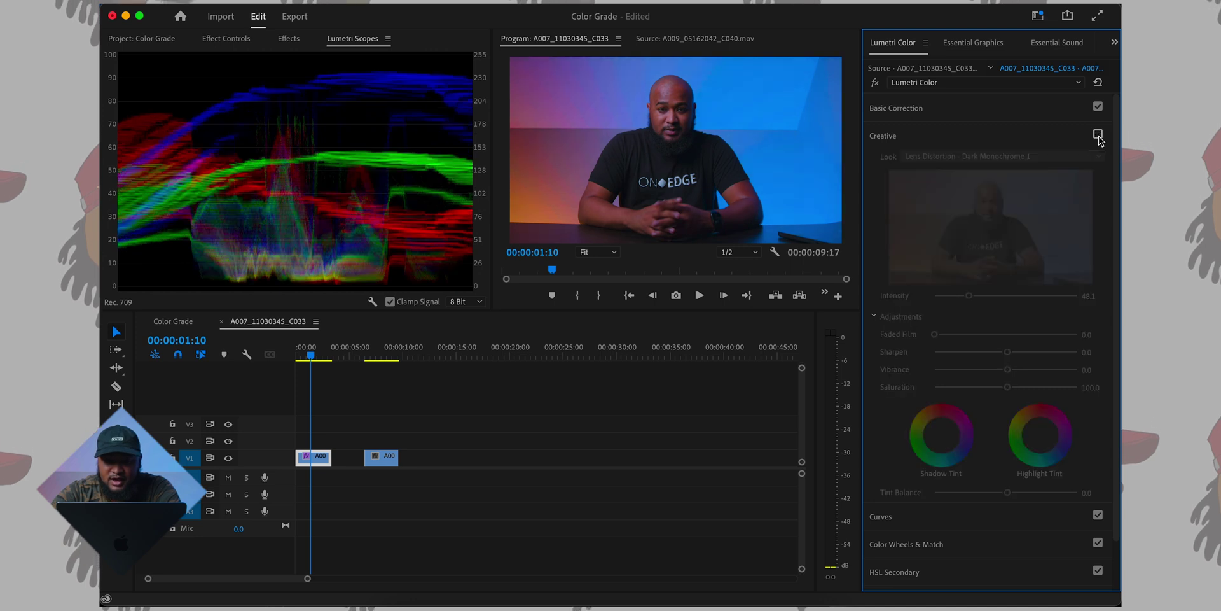
{"action": "left_click", "coordinate": [1098, 135]}
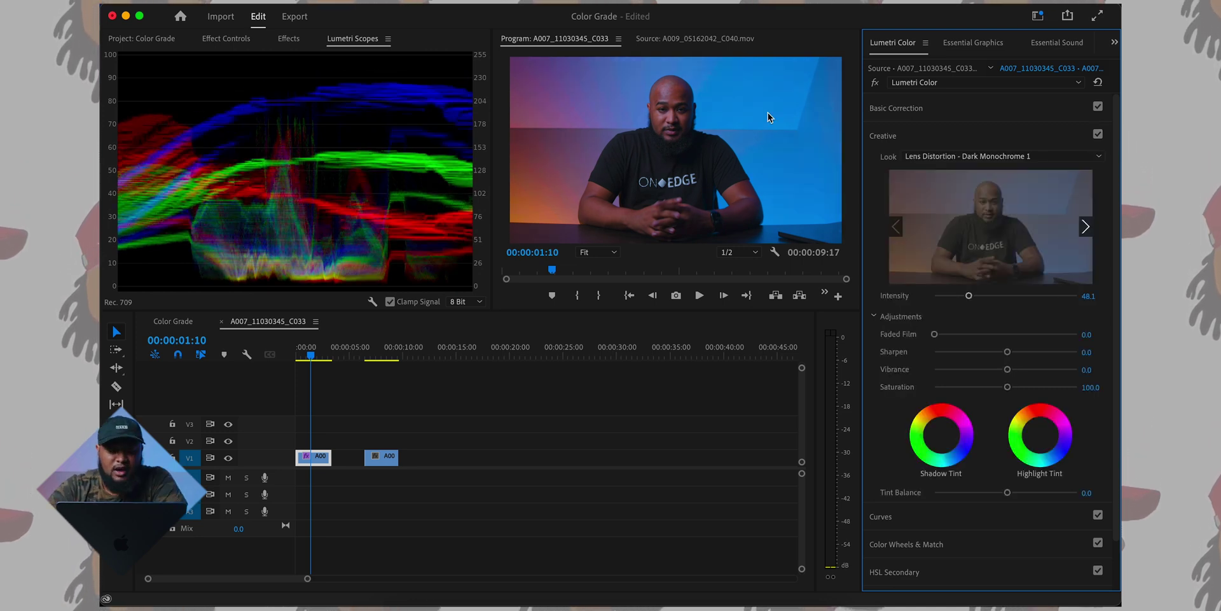
Apply the Black Magic Edge input LUT to the truck interior clip and compare the image with the basic correction off and on
{"action": "left_click", "coordinate": [381, 354]}
{"action": "mouse_move", "coordinate": [383, 354]}
{"action": "left_mouse_down"}
{"action": "mouse_move", "coordinate": [365, 354]}
{"action": "mouse_move", "coordinate": [394, 354]}
{"action": "mouse_move", "coordinate": [381, 354]}
{"action": "left_mouse_up"}
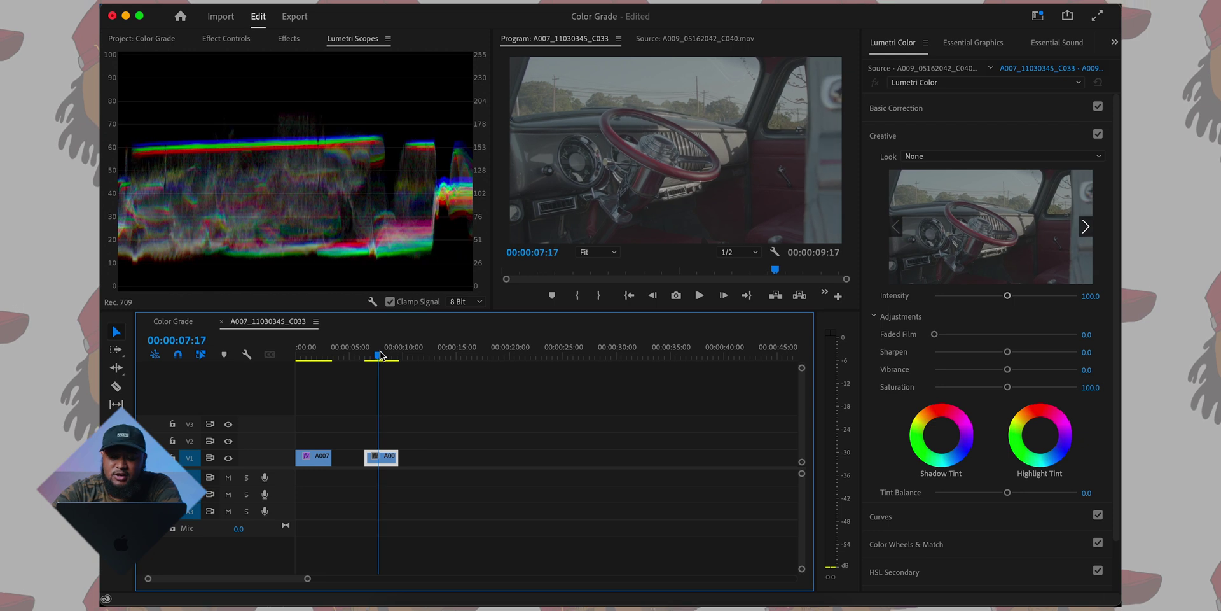
{"action": "left_click", "coordinate": [935, 102]}
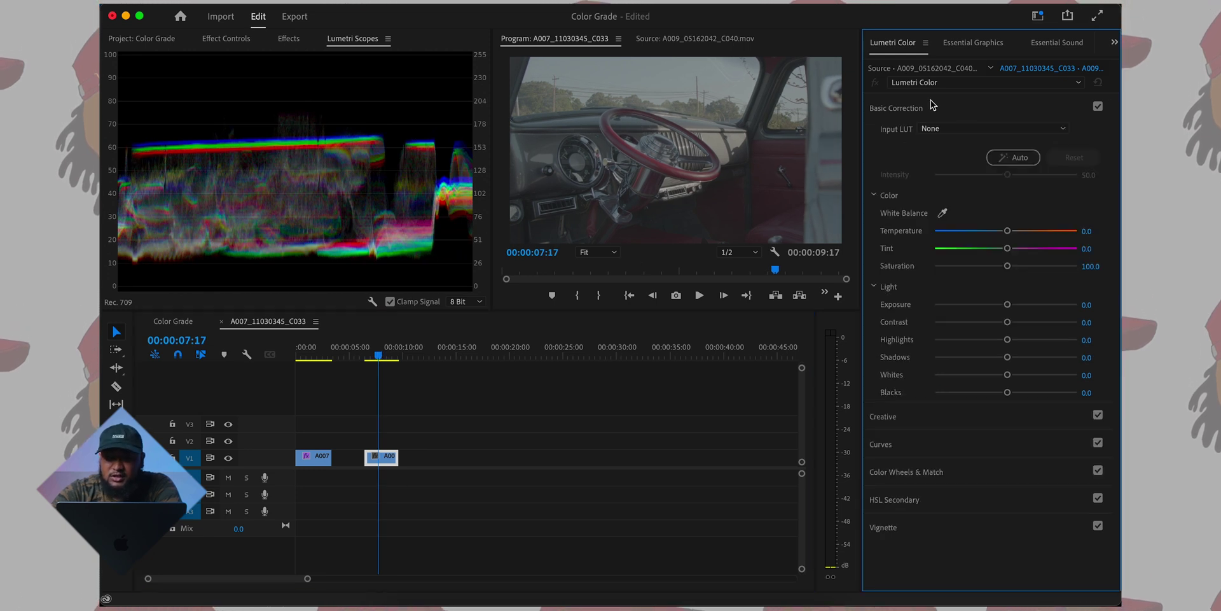
{"action": "left_click", "coordinate": [942, 129]}
{"action": "left_click", "coordinate": [947, 171]}
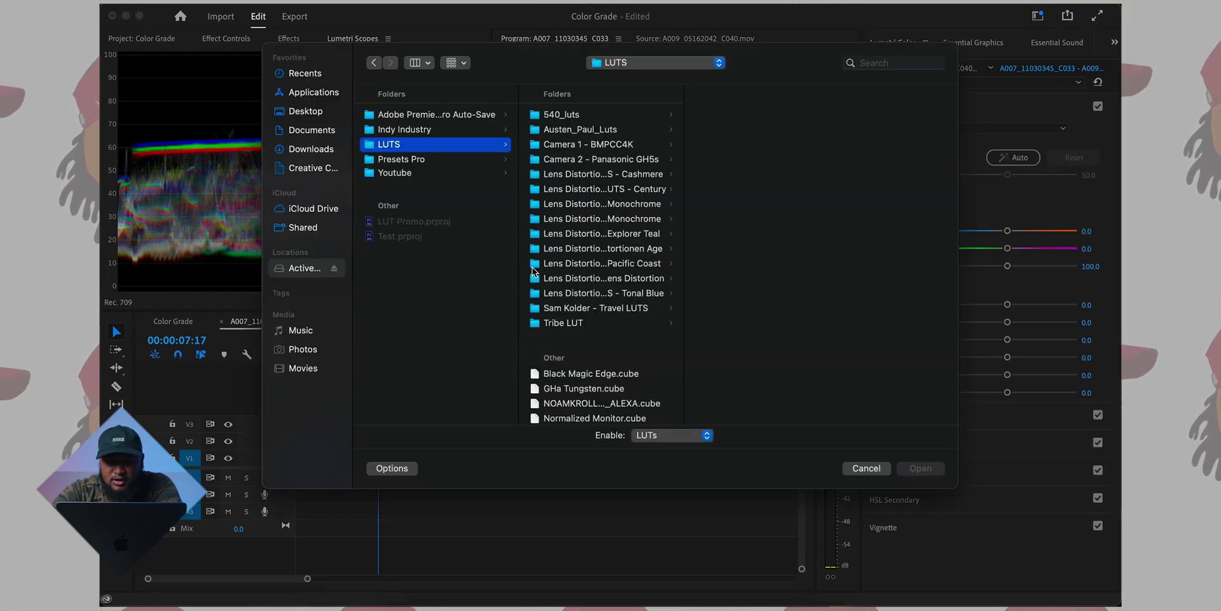
{"action": "left_click", "coordinate": [568, 375]}
{"action": "left_click", "coordinate": [921, 468]}
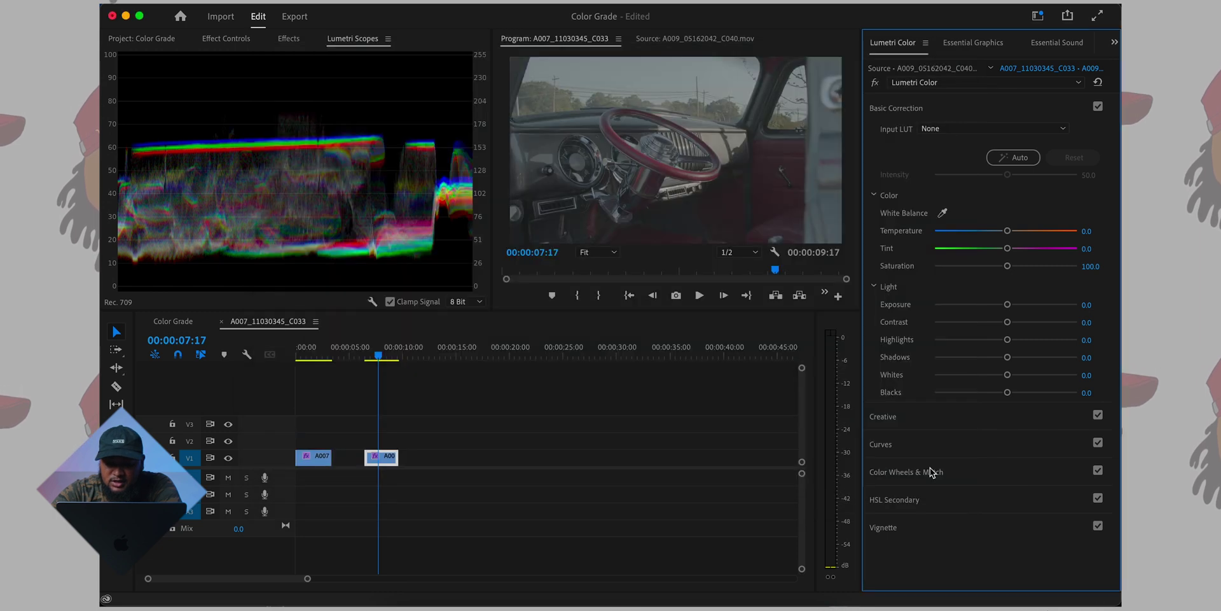
{"action": "left_click", "coordinate": [1097, 107]}
{"action": "left_click", "coordinate": [1097, 106]}
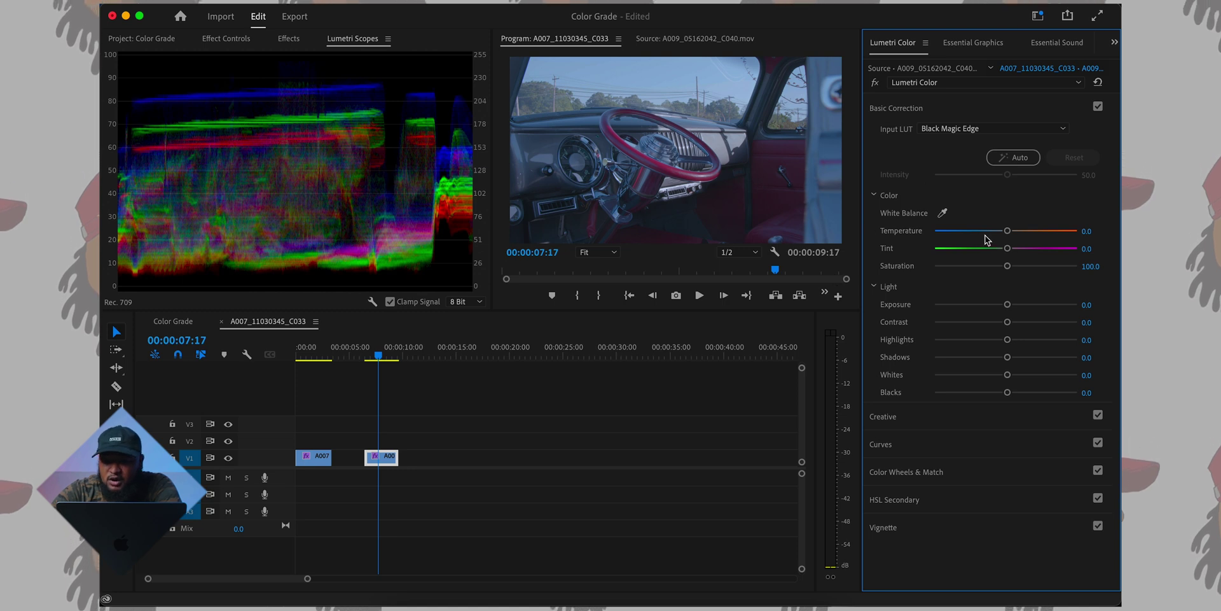
Set the truck clip's temperature to 40.6, tint to -1.9, contrast to 38.7, highlights to 71.7, shadows to -32.1 and saturation to 120
{"action": "left_click_drag", "start_coordinate": [1008, 232], "coordinate": [1037, 237]}
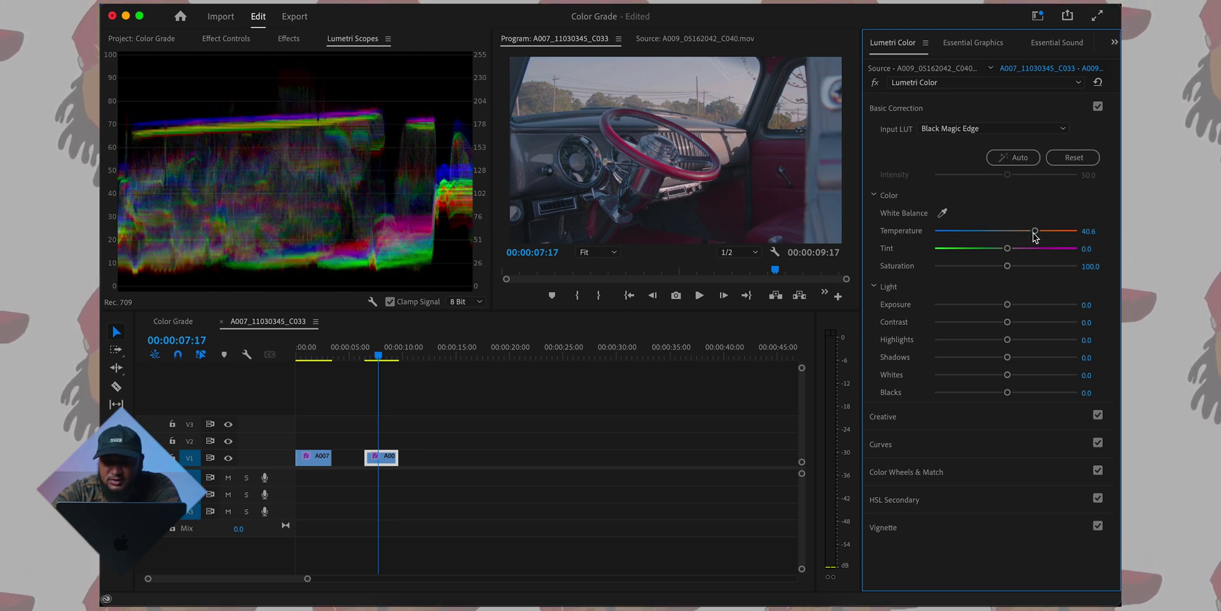
{"action": "left_click_drag", "start_coordinate": [1008, 251], "coordinate": [1003, 256]}
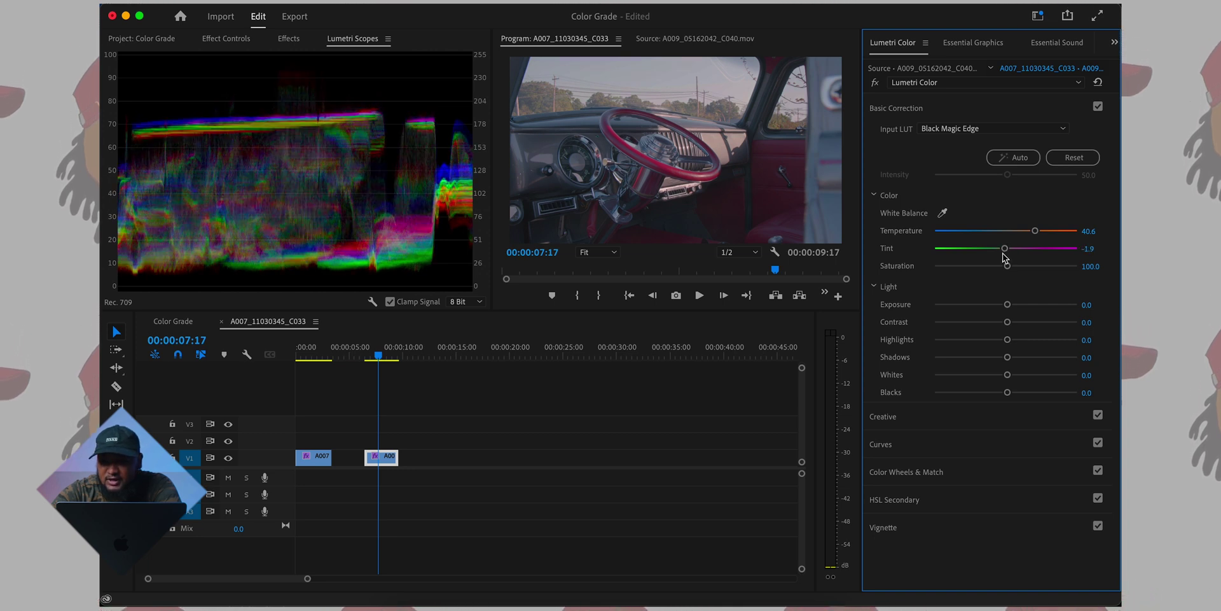
{"action": "left_click_drag", "start_coordinate": [1008, 323], "coordinate": [983, 361]}
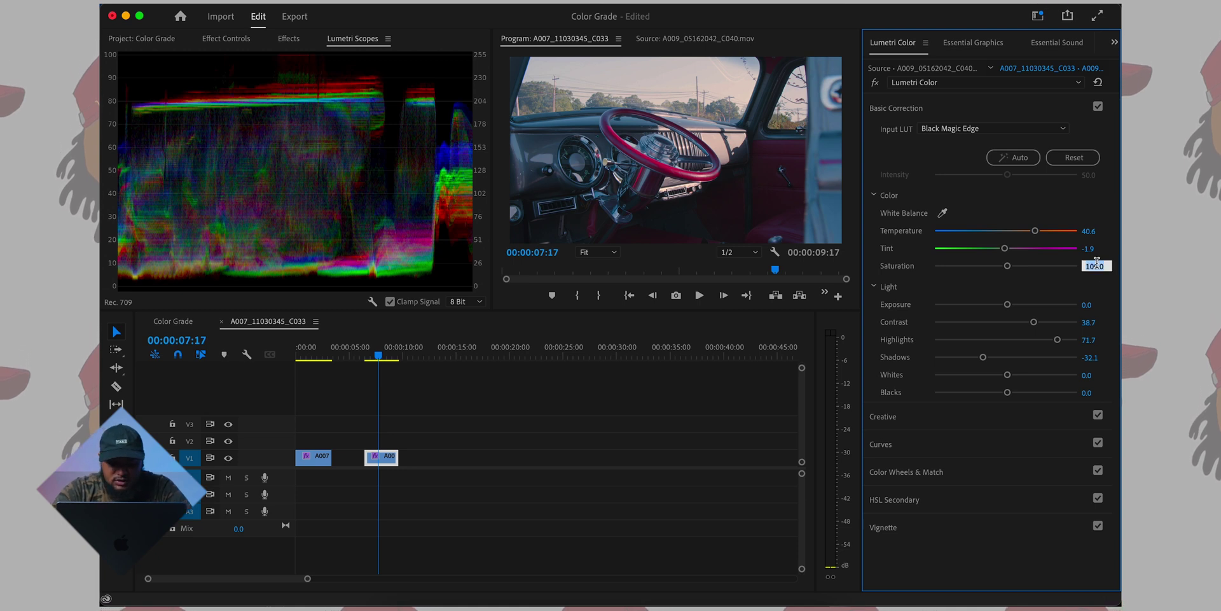
{"action": "key", "text": "Return"}
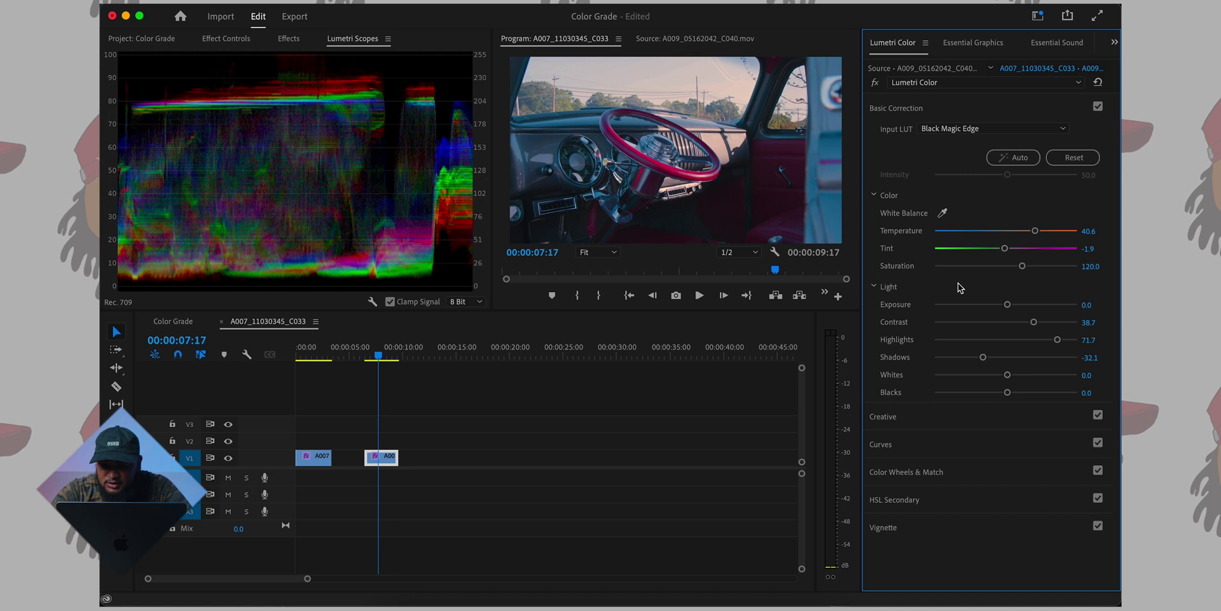
Brighten the midtones and highlights slightly and darken the shadows slightly with the color wheels' luminance sliders
{"action": "left_click", "coordinate": [930, 472]}
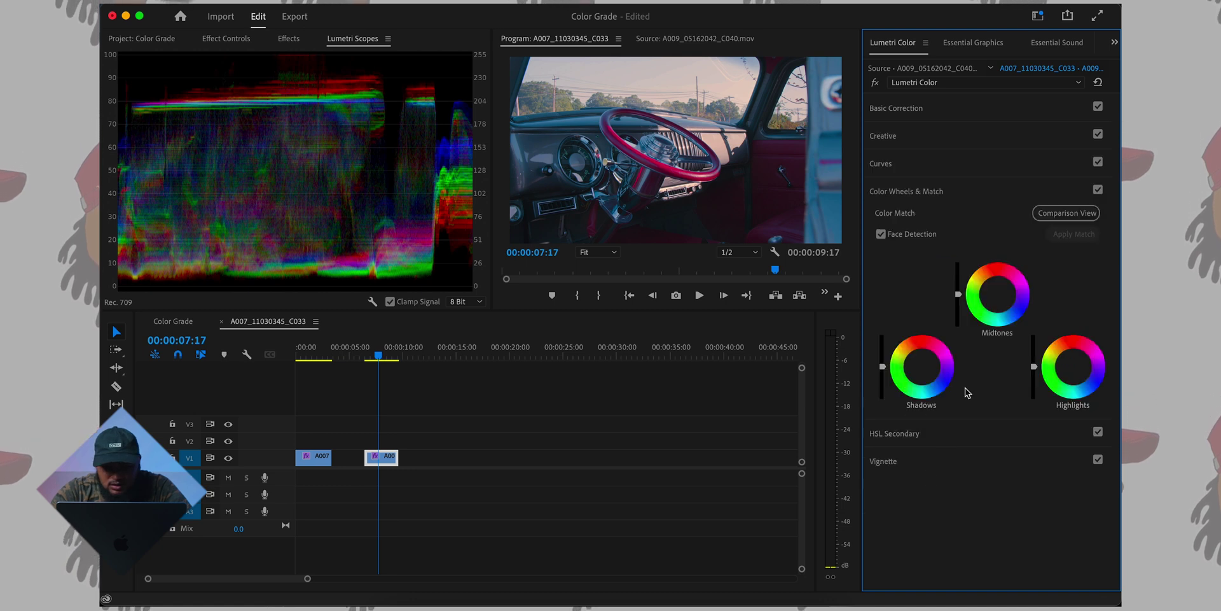
{"action": "left_click_drag", "start_coordinate": [958, 294], "coordinate": [958, 290]}
{"action": "left_click_drag", "start_coordinate": [1035, 366], "coordinate": [1034, 364]}
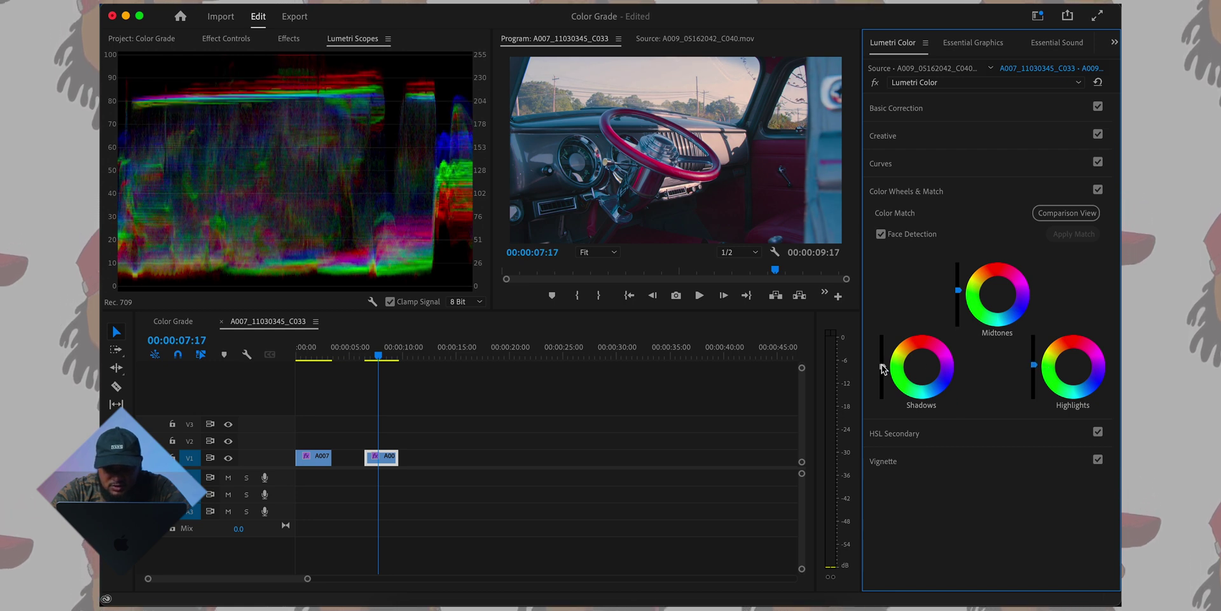
{"action": "left_click_drag", "start_coordinate": [882, 366], "coordinate": [883, 368]}
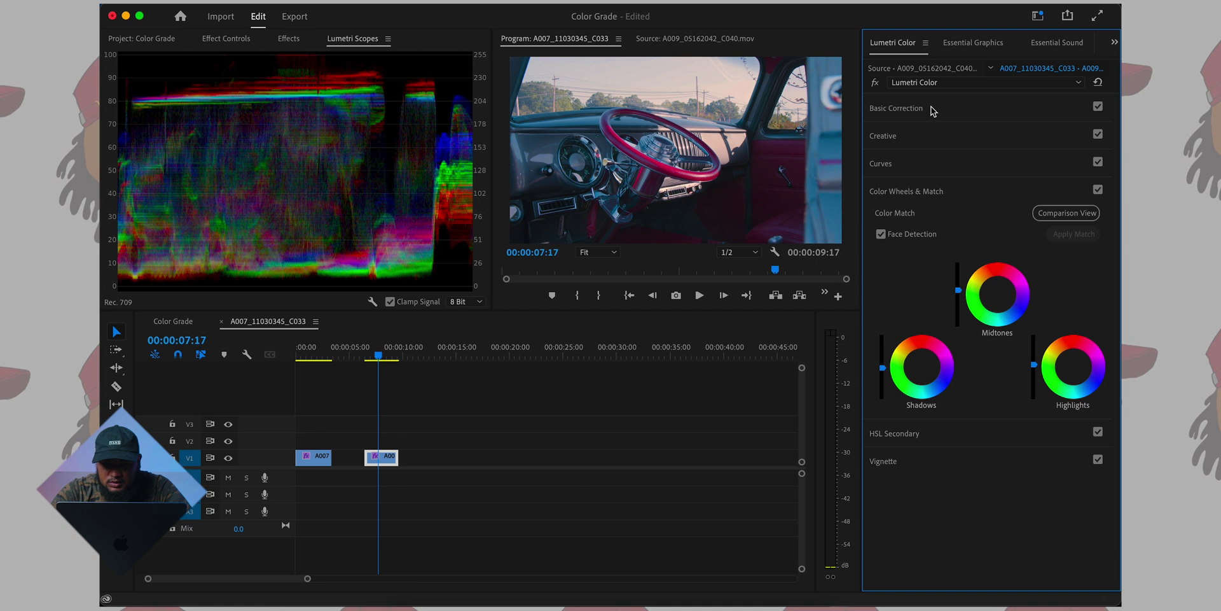
Increase the truck clip's contrast to about 49 in the basic correction
{"action": "left_click", "coordinate": [924, 141]}
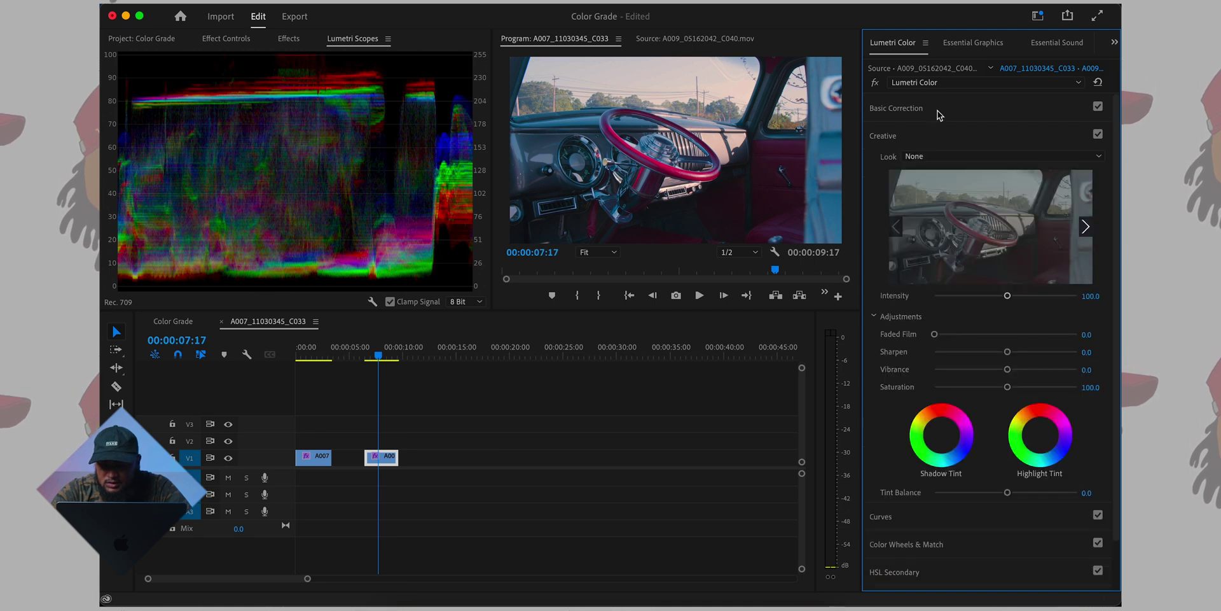
{"action": "left_click", "coordinate": [940, 114]}
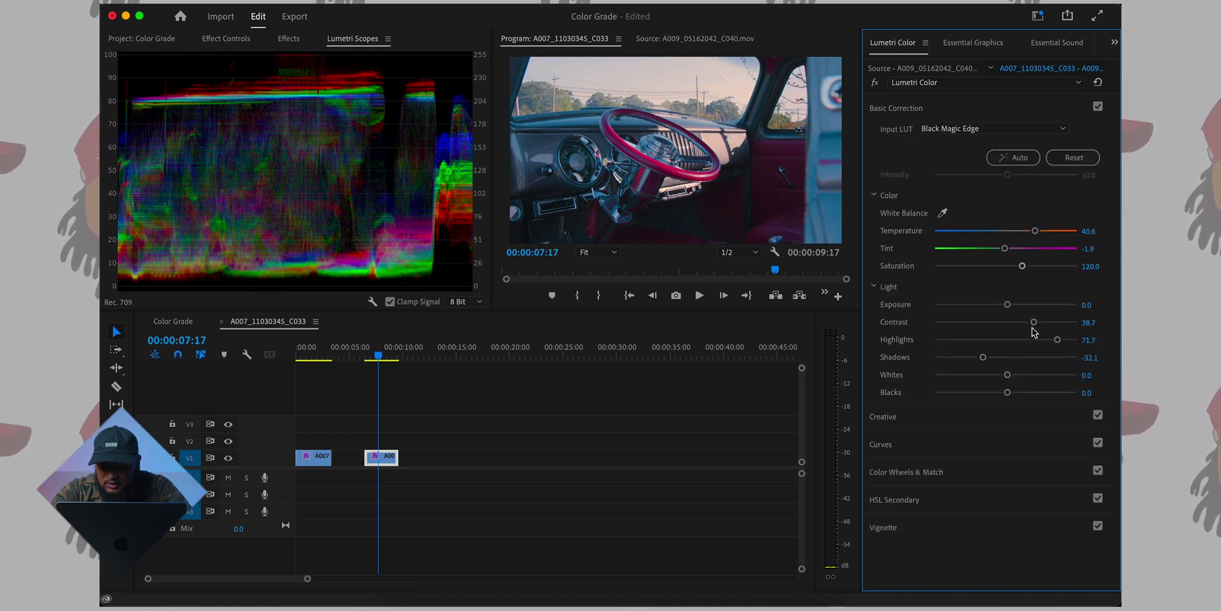
{"action": "left_click_drag", "start_coordinate": [1034, 322], "coordinate": [1039, 322]}
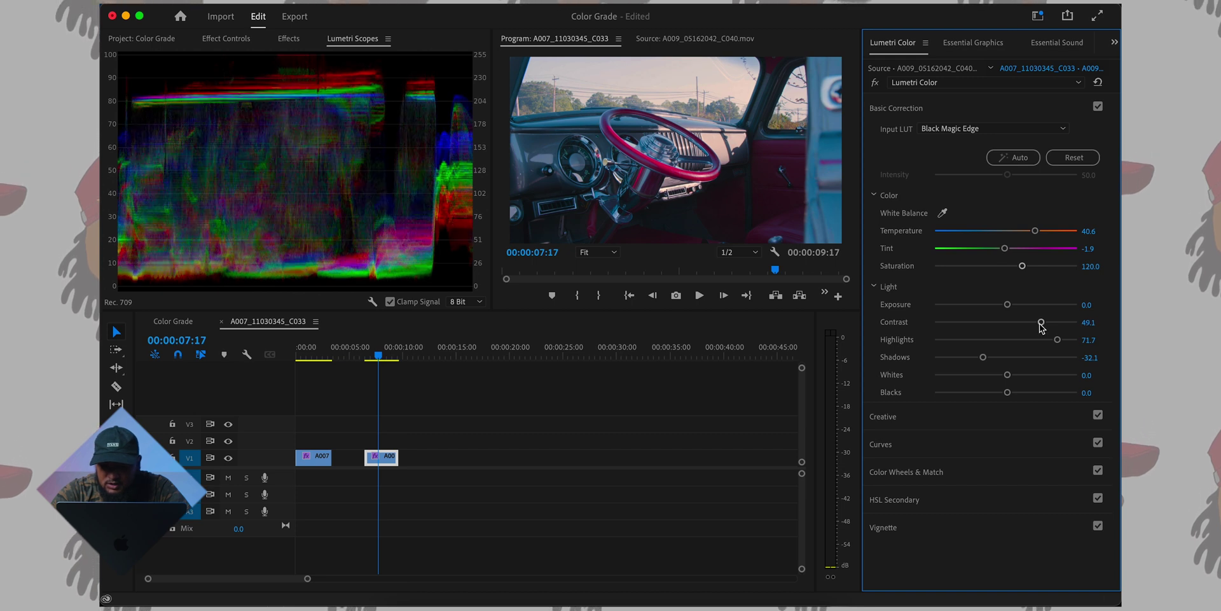
Shape the truck clip's white RGB curve into a gentle S with a lowered shadow point and a raised highlight point
{"action": "left_click", "coordinate": [944, 442]}
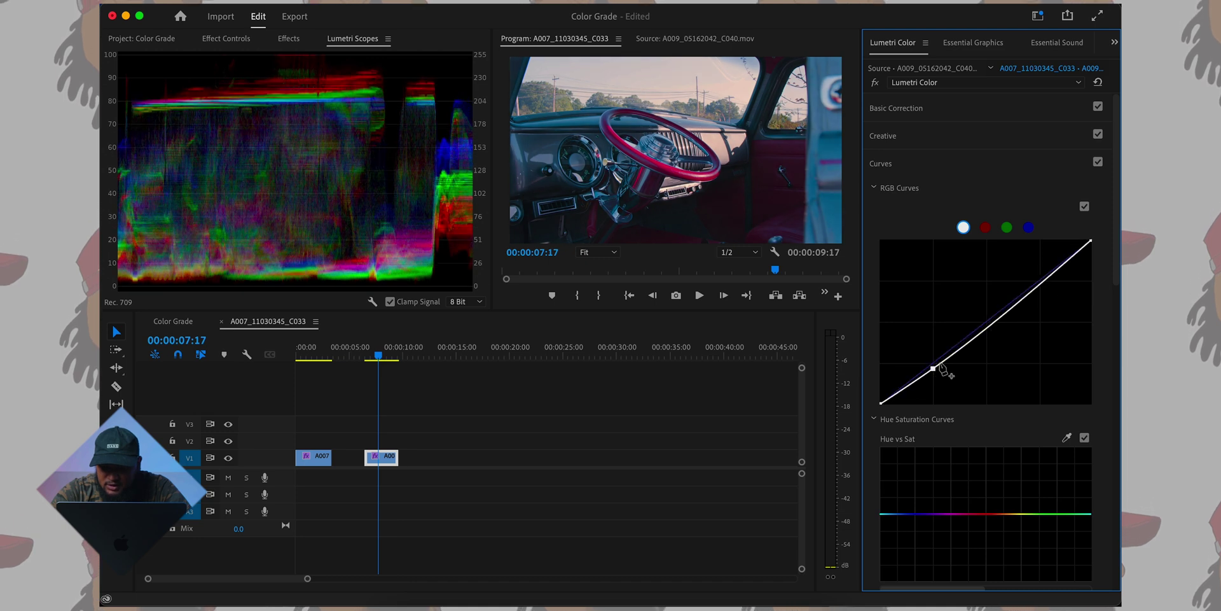
{"action": "left_click", "coordinate": [1040, 281]}
{"action": "left_click_drag", "start_coordinate": [1040, 280], "coordinate": [1037, 275]}
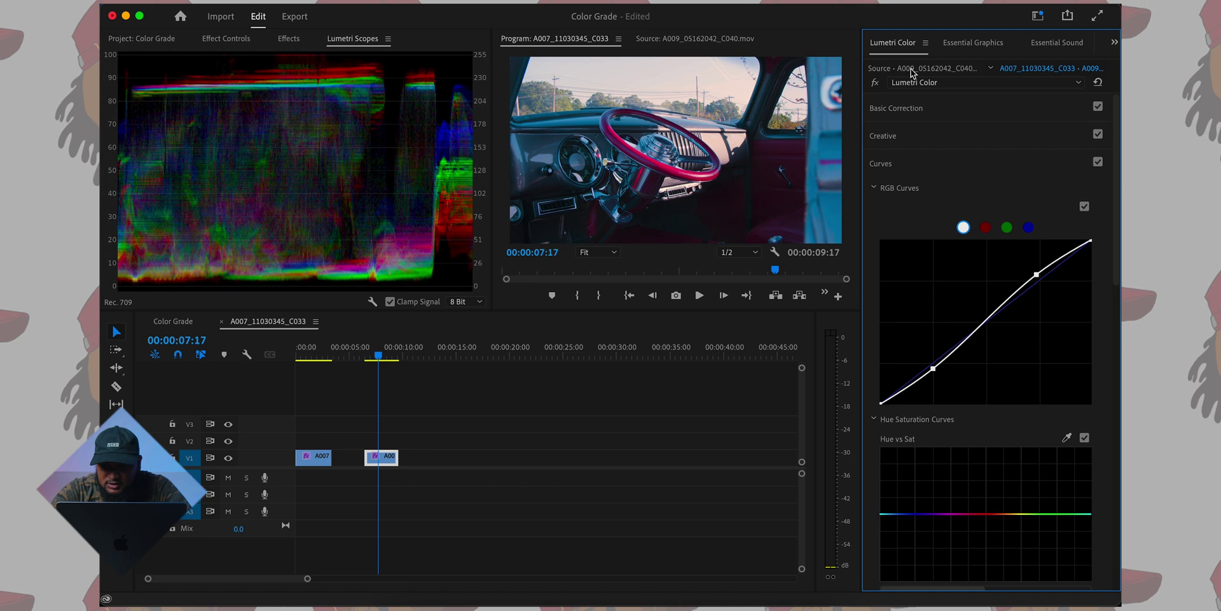
Compare the truck clip with and without the whole Lumetri grade and with and without its curves adjustment
{"action": "left_click", "coordinate": [875, 84]}
{"action": "left_click", "coordinate": [875, 83]}
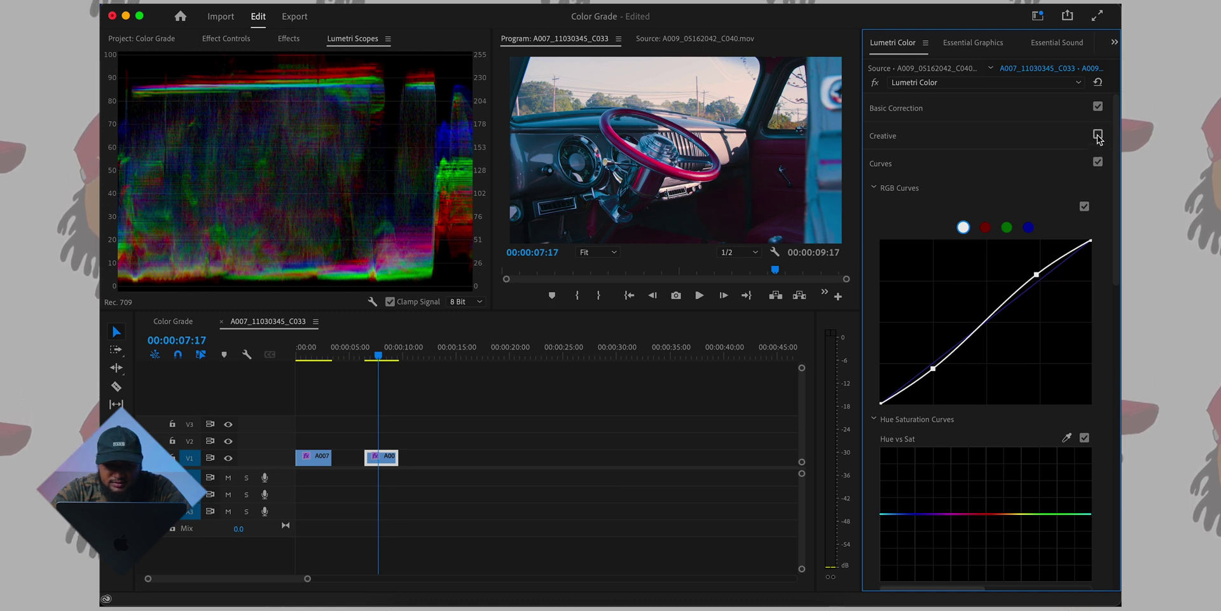
{"action": "left_click", "coordinate": [1098, 162]}
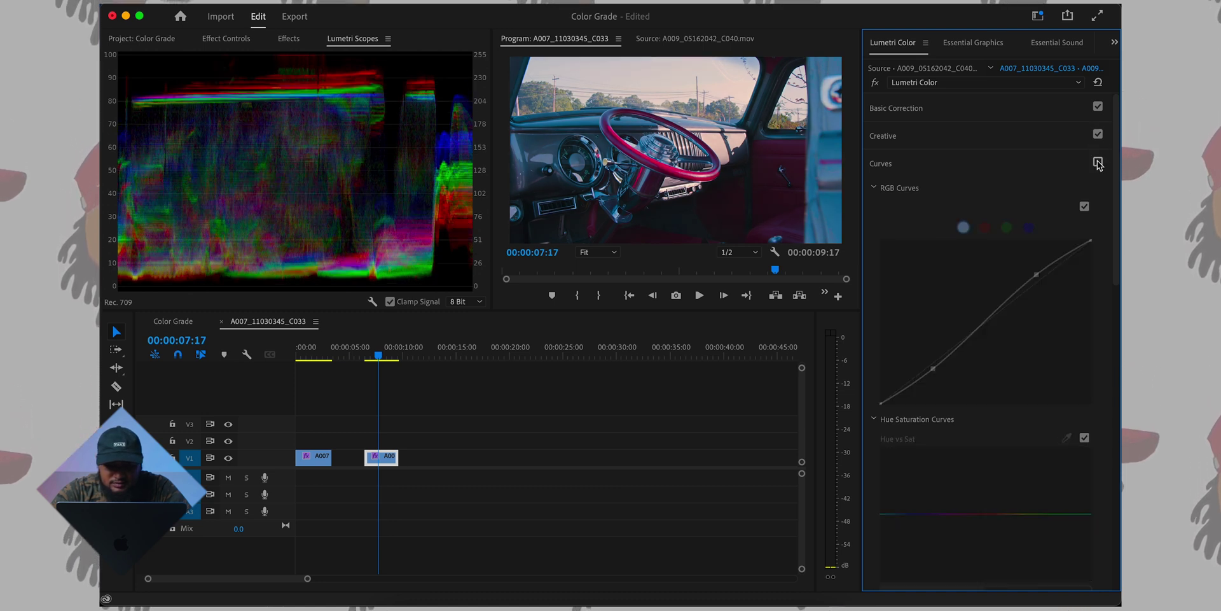
{"action": "left_click", "coordinate": [1098, 162]}
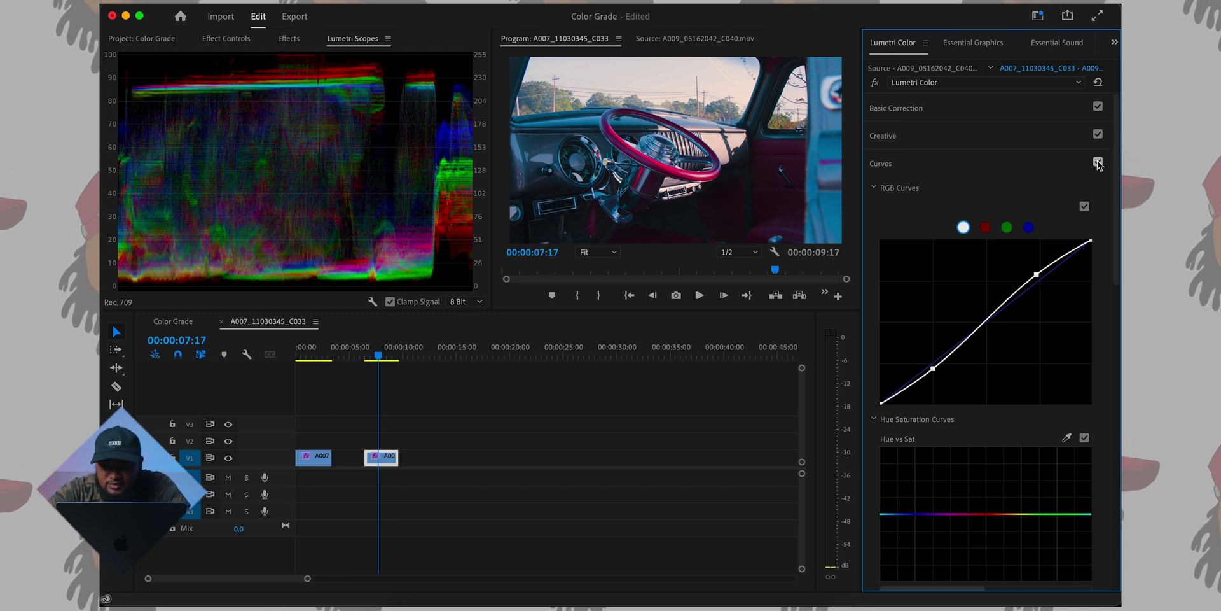
Shape the truck clip's red RGB curve with a raised shadow point and a lowered highlight point, and compare with RGB curves off
{"action": "left_click", "coordinate": [988, 228]}
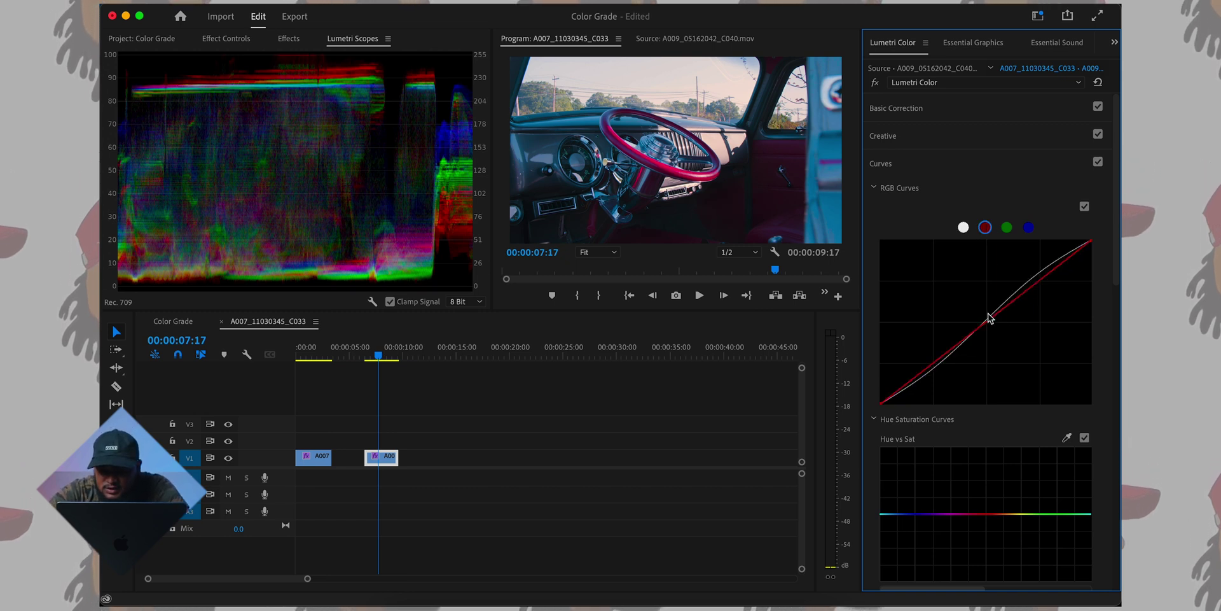
{"action": "mouse_move", "coordinate": [996, 316]}
{"action": "left_mouse_down"}
{"action": "mouse_move", "coordinate": [989, 301]}
{"action": "mouse_move", "coordinate": [998, 308]}
{"action": "mouse_move", "coordinate": [1028, 284]}
{"action": "mouse_move", "coordinate": [928, 338]}
{"action": "mouse_move", "coordinate": [944, 351]}
{"action": "left_mouse_up"}
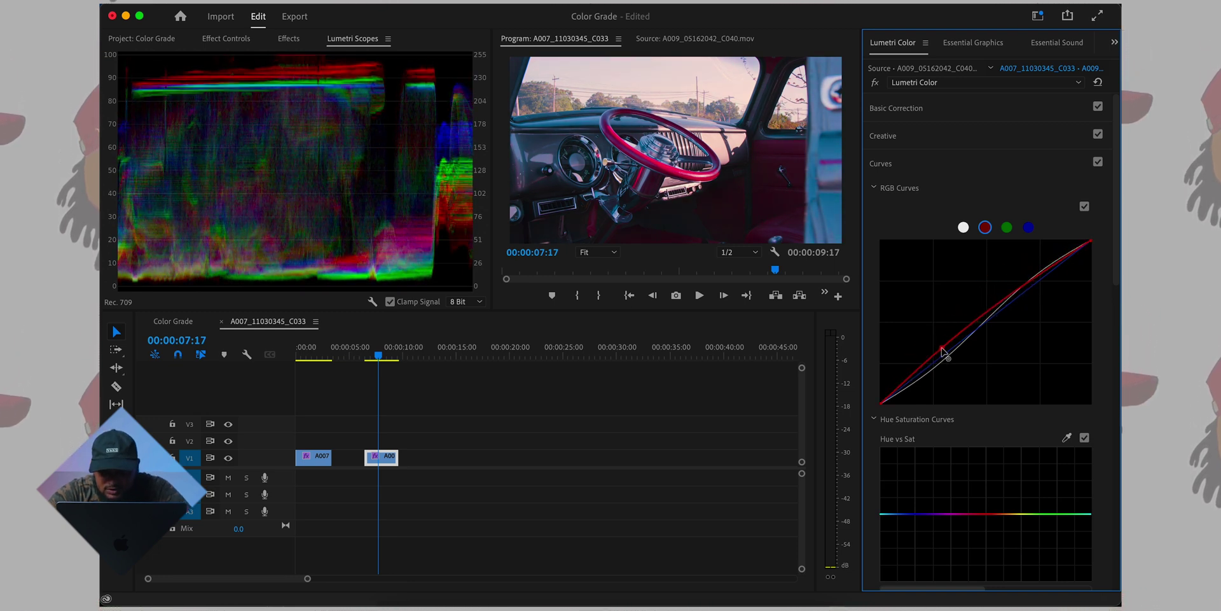
{"action": "left_click_drag", "start_coordinate": [1033, 279], "coordinate": [1036, 284]}
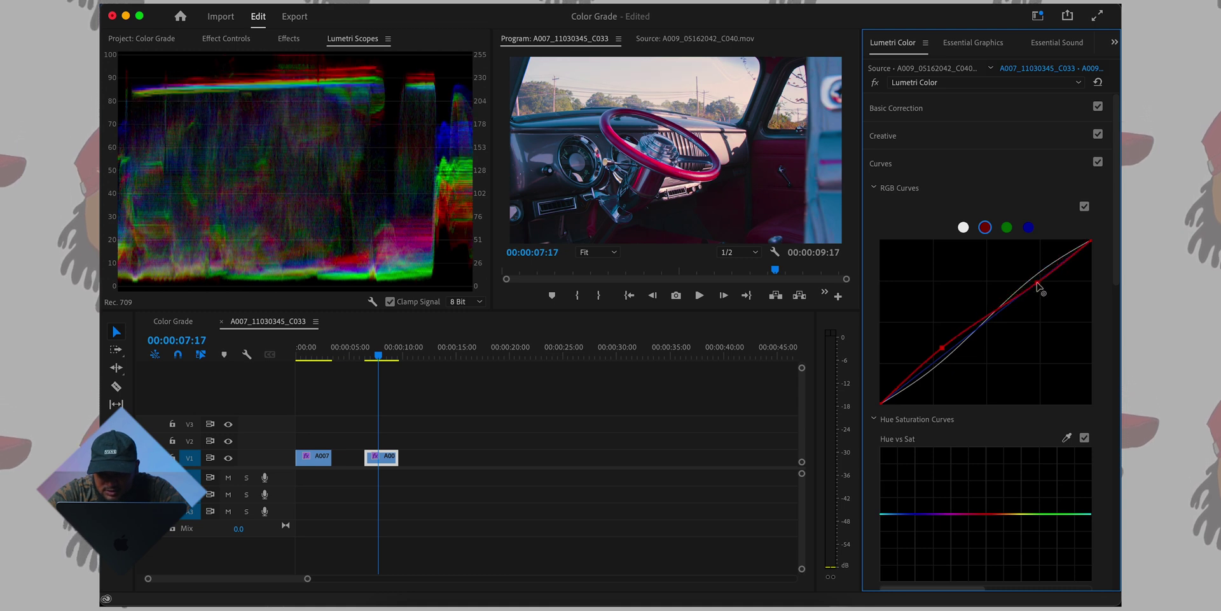
{"action": "left_click", "coordinate": [1083, 207]}
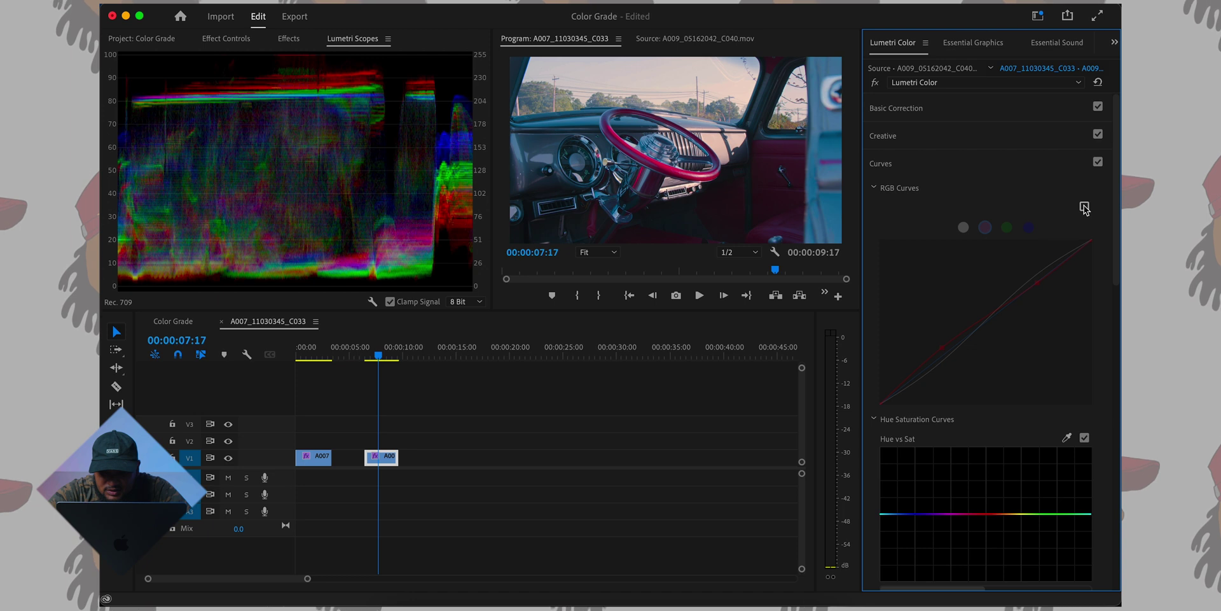
{"action": "left_click", "coordinate": [1083, 207]}
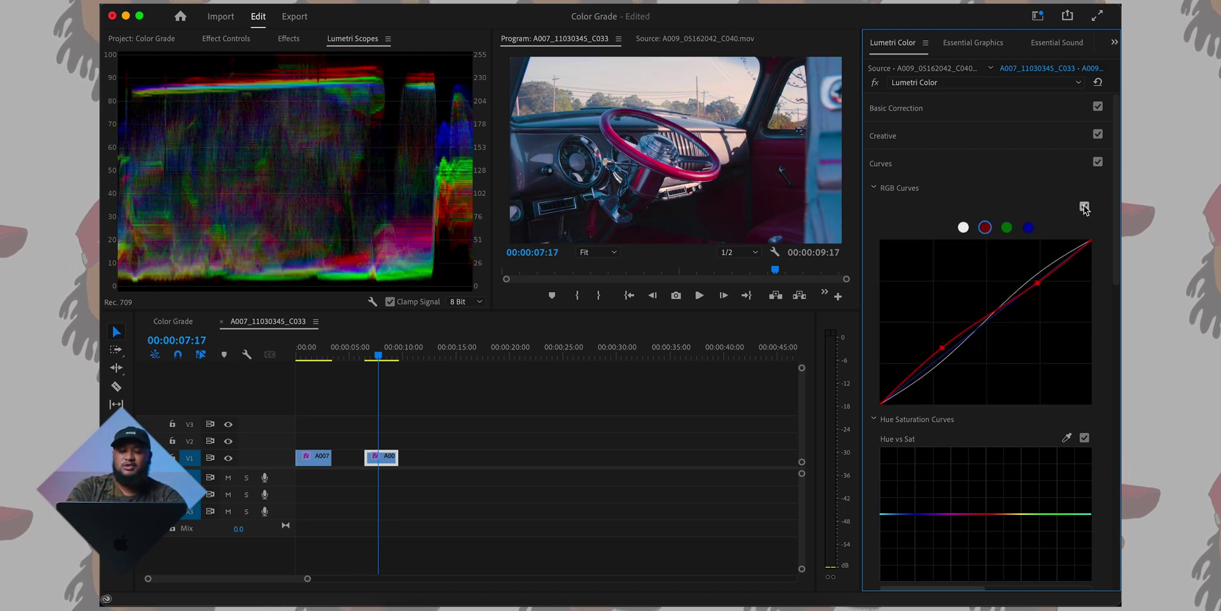
Add three points around the reds on the Hue vs Sat curve and raise the middle one slightly
{"action": "left_click", "coordinate": [975, 513]}
{"action": "left_click", "coordinate": [999, 514]}
{"action": "mouse_move", "coordinate": [988, 514]}
{"action": "left_mouse_down"}
{"action": "mouse_move", "coordinate": [987, 495]}
{"action": "mouse_move", "coordinate": [989, 534]}
{"action": "left_mouse_up"}
{"action": "left_click", "coordinate": [989, 535], "text": "ctrl"}
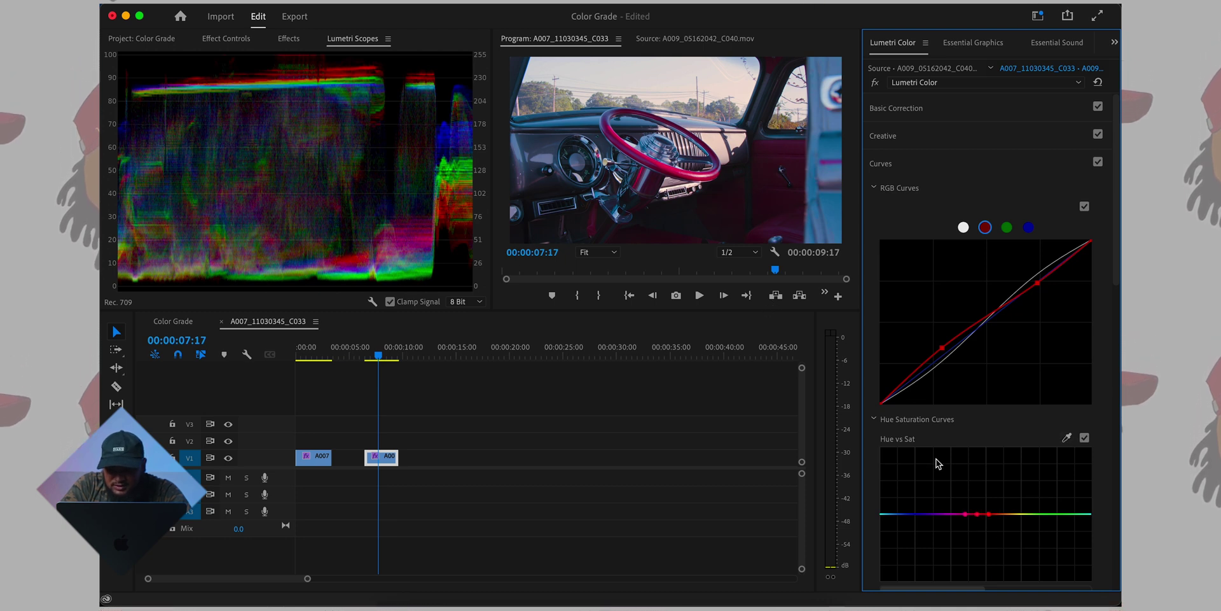
{"action": "mouse_move", "coordinate": [979, 518]}
{"action": "left_mouse_down"}
{"action": "mouse_move", "coordinate": [977, 439]}
{"action": "mouse_move", "coordinate": [981, 572]}
{"action": "mouse_move", "coordinate": [977, 504]}
{"action": "left_mouse_up"}
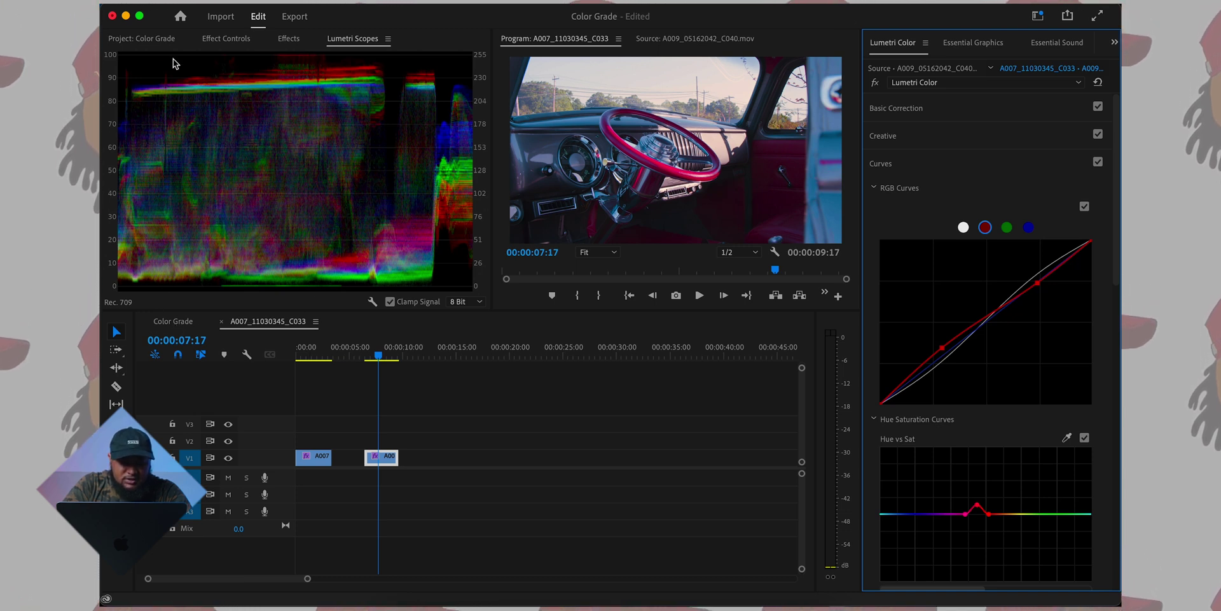
Create a 1920 x 1080, 24 fps adjustment layer and place it on track V2 above the truck clip
{"action": "left_click", "coordinate": [156, 39]}
{"action": "left_click", "coordinate": [448, 296]}
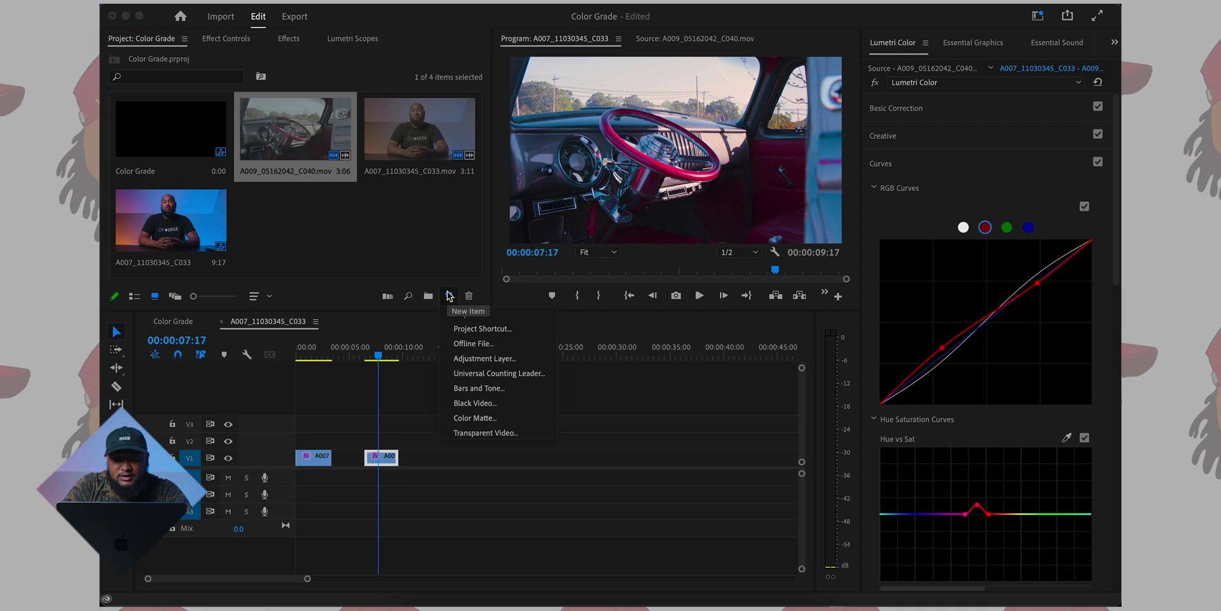
{"action": "left_click", "coordinate": [484, 358]}
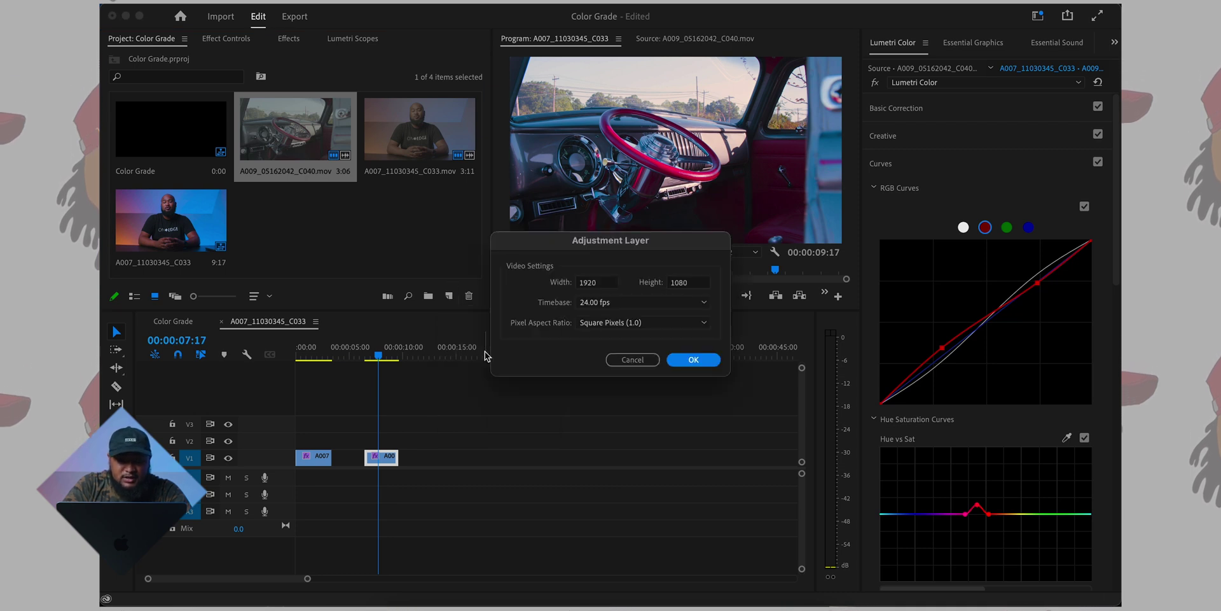
{"action": "left_click", "coordinate": [691, 360]}
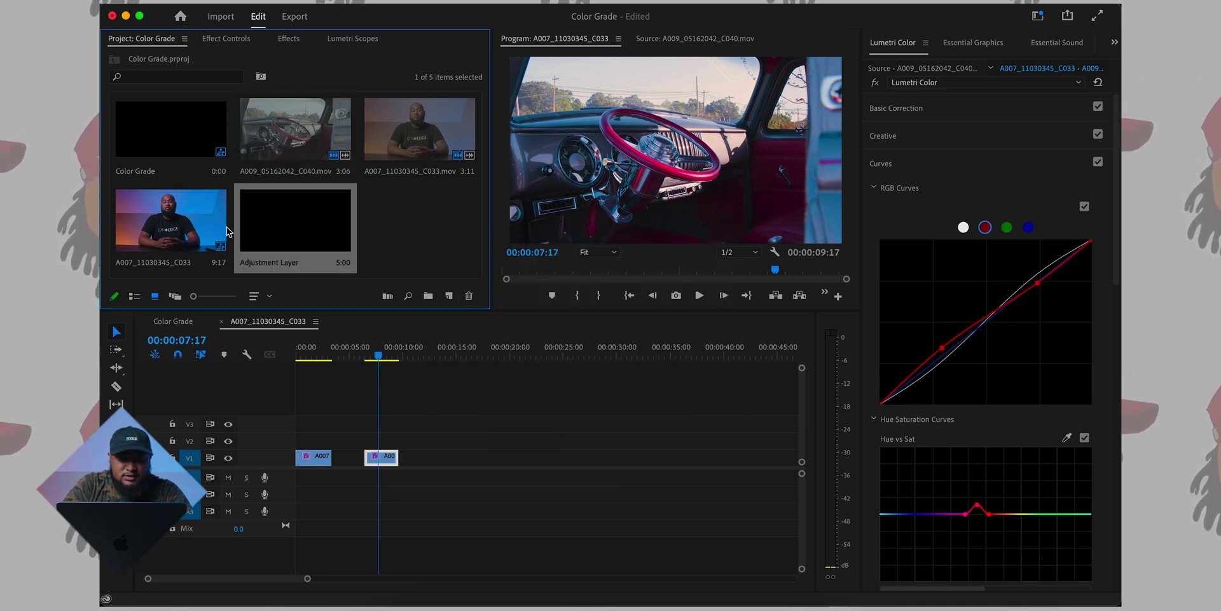
{"action": "left_click_drag", "start_coordinate": [276, 213], "coordinate": [398, 439]}
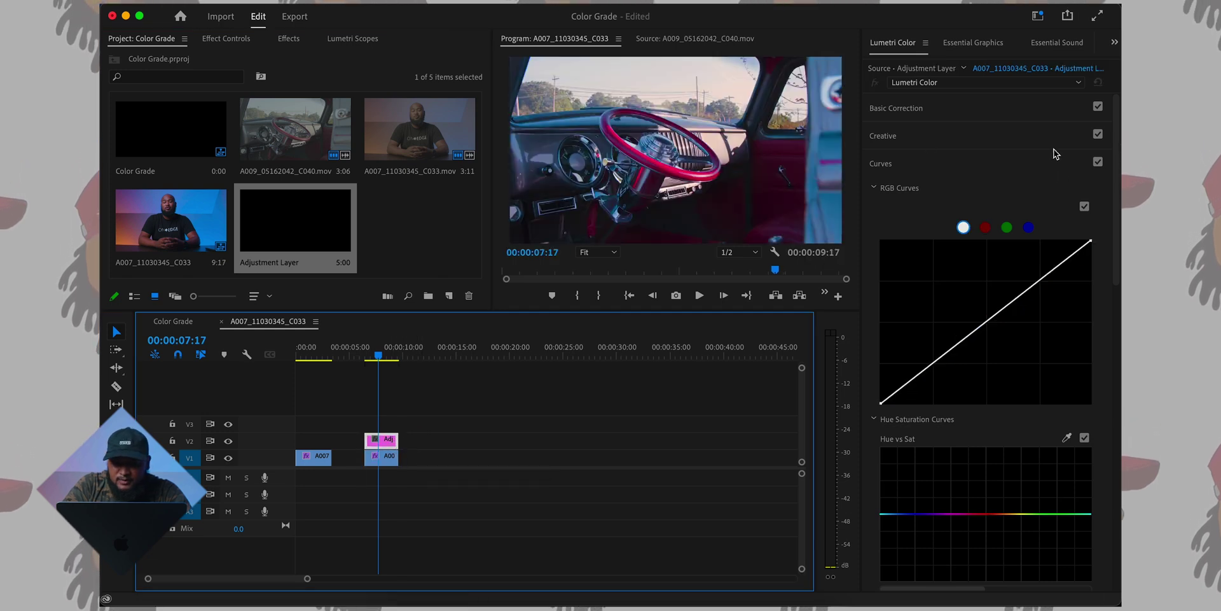
Key the sky above the truck's dashboard with an HSL Secondary color sample on the adjustment layer
{"action": "left_click", "coordinate": [892, 166]}
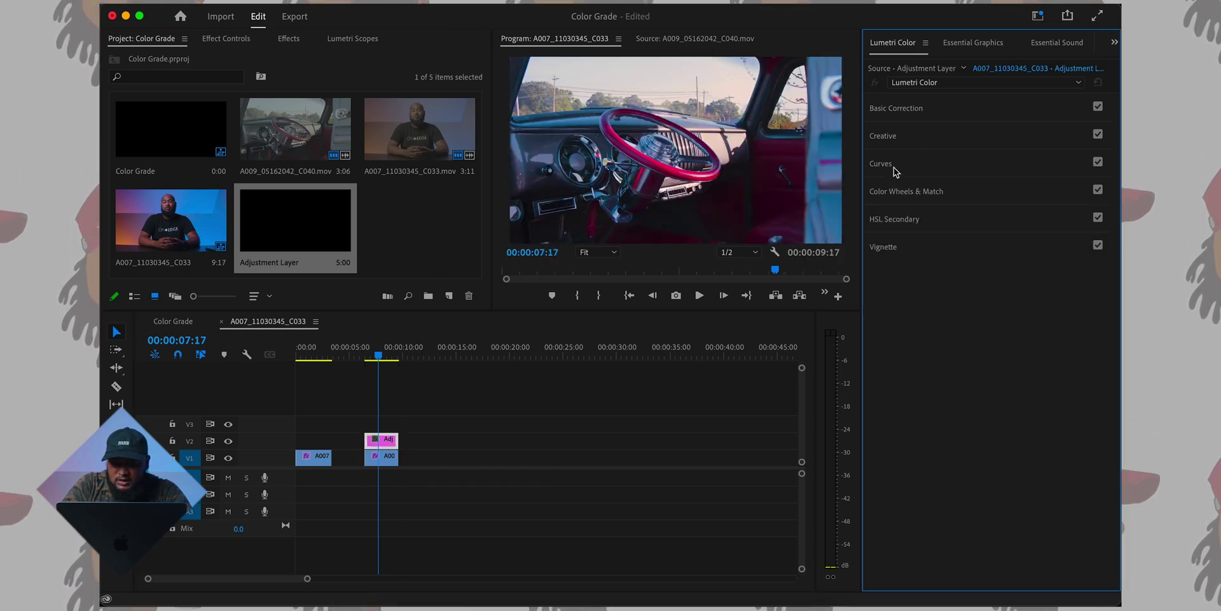
{"action": "left_click", "coordinate": [903, 219]}
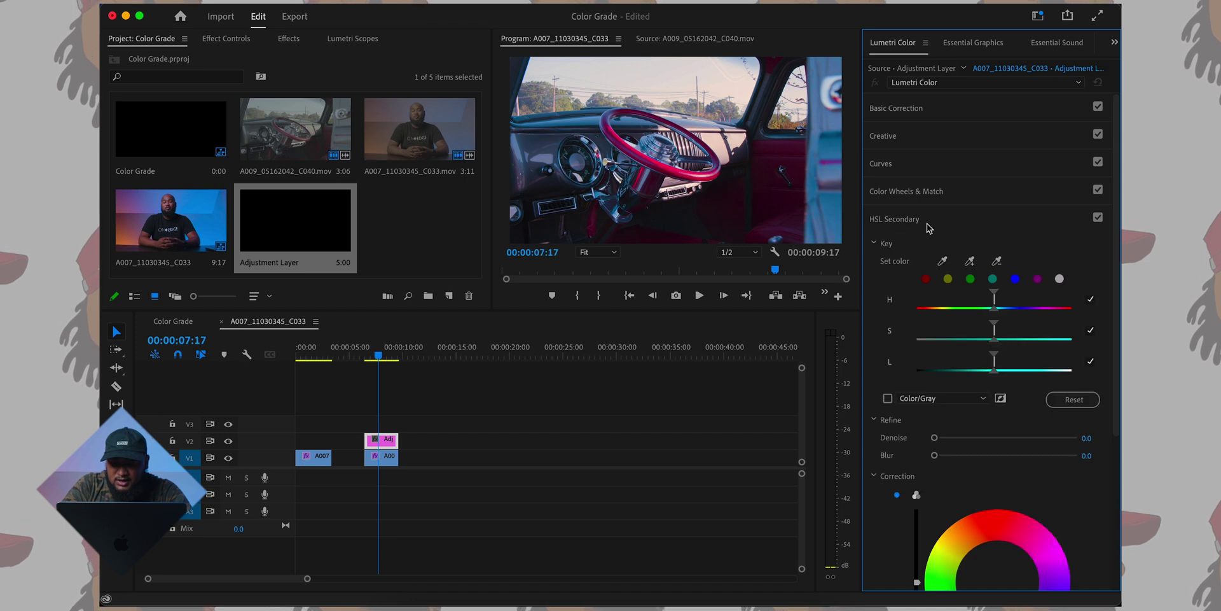
{"action": "left_click", "coordinate": [943, 260]}
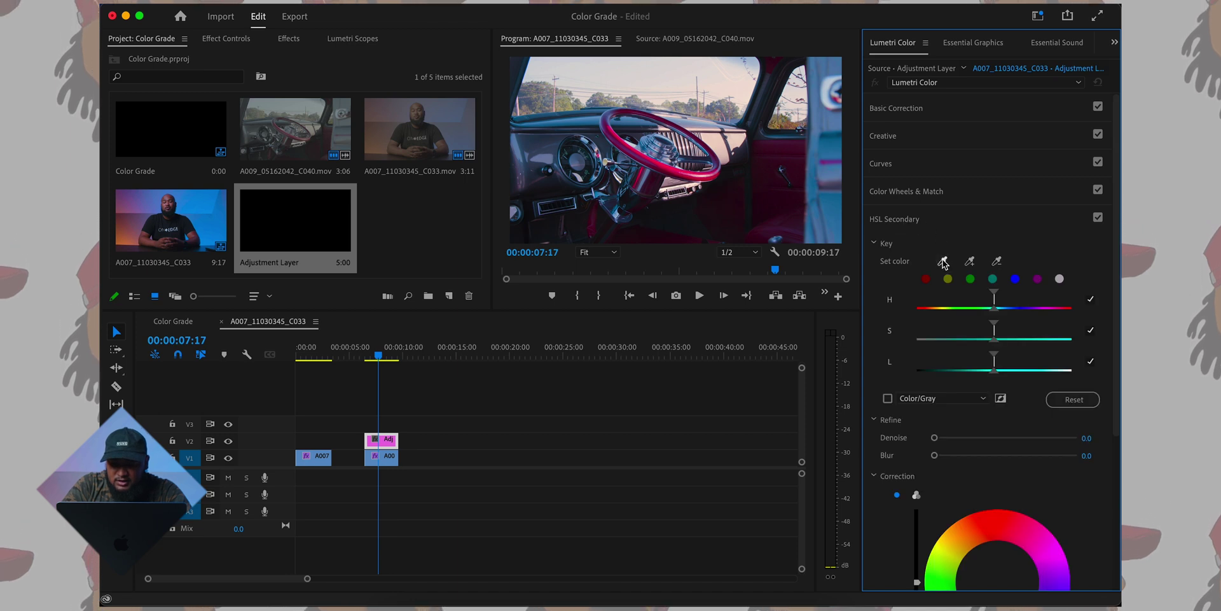
{"action": "left_click", "coordinate": [643, 80]}
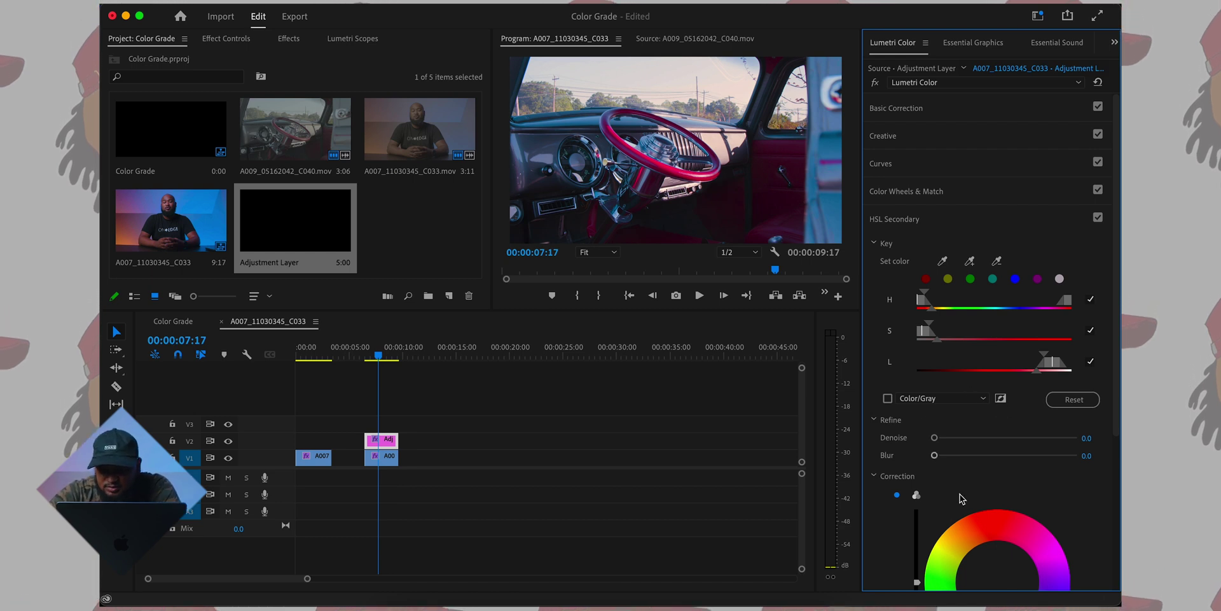
Use the three-way wheels in the secondary correction to darken the keyed sky's highlights, and compare with the mask inverted
{"action": "scroll", "coordinate": [961, 498], "scroll_direction": "down", "scroll_amount": 5}
{"action": "left_click", "coordinate": [917, 319]}
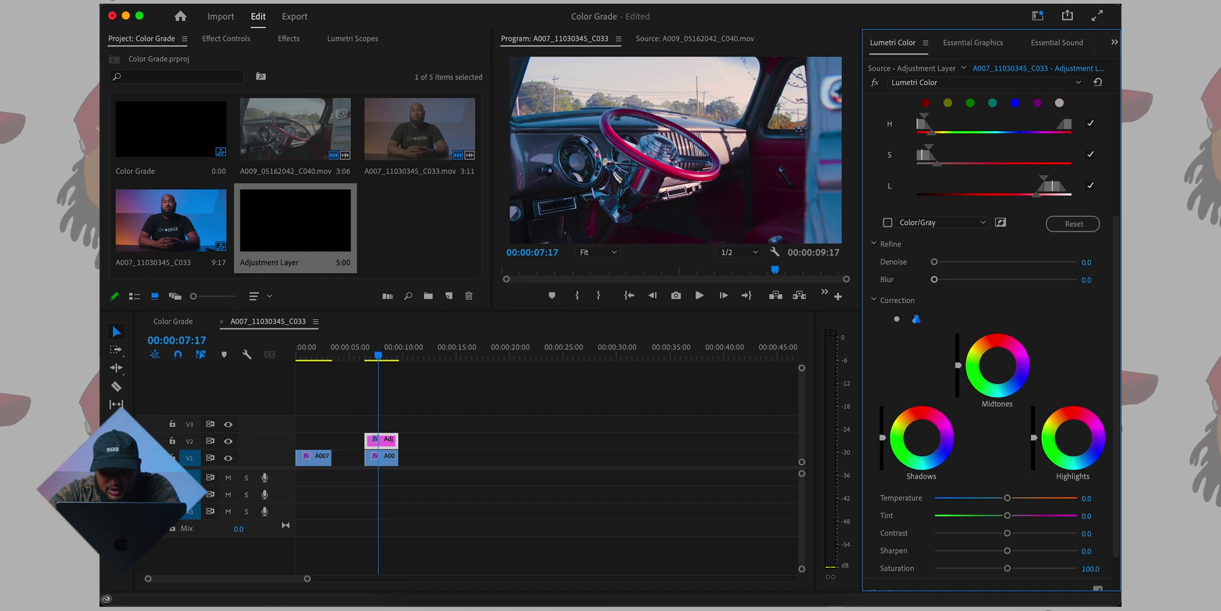
{"action": "left_click_drag", "start_coordinate": [1033, 441], "coordinate": [1034, 451]}
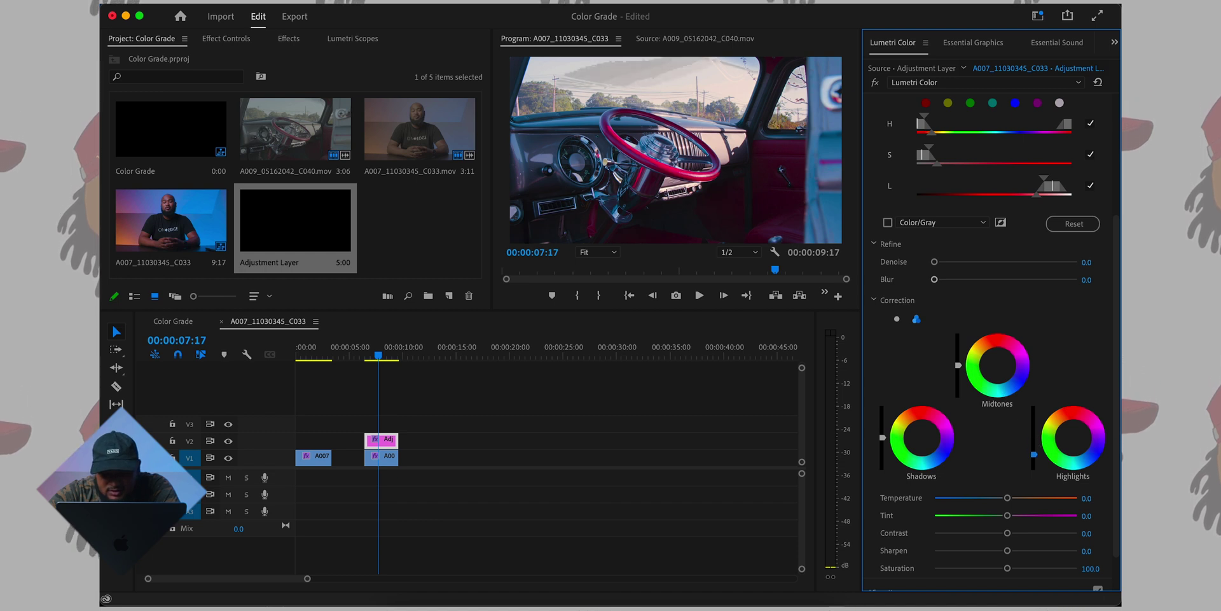
{"action": "left_click", "coordinate": [1001, 223]}
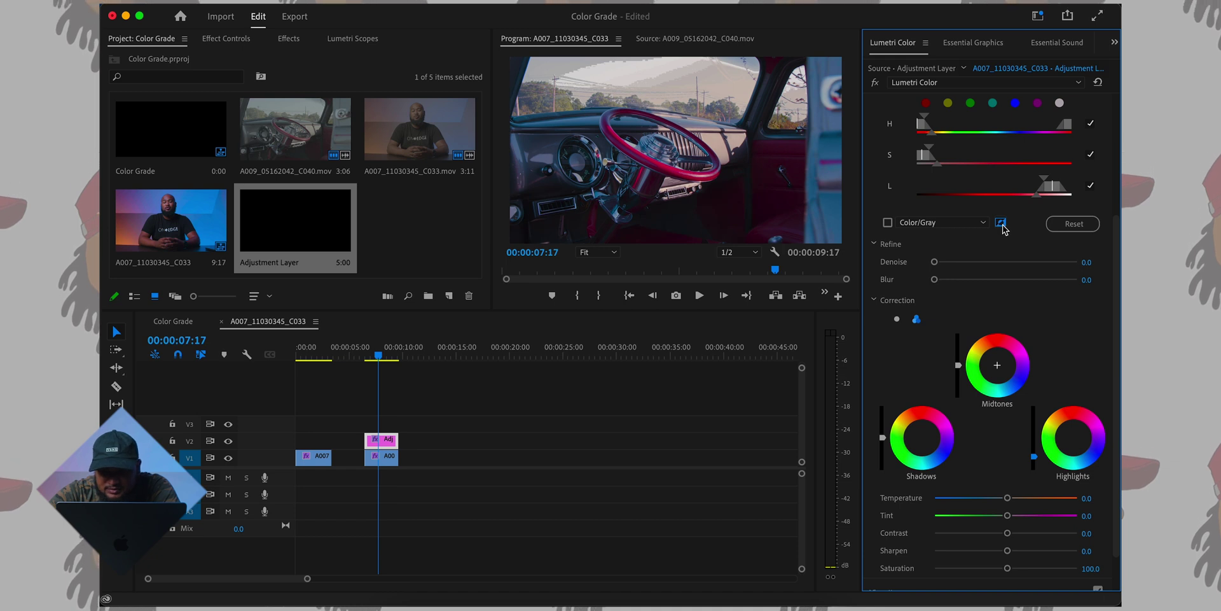
{"action": "left_click", "coordinate": [1001, 223]}
Refine the sky key against the Color/Gray mask preview with denoise about 15.1 and blur 12.0
{"action": "left_click", "coordinate": [888, 223]}
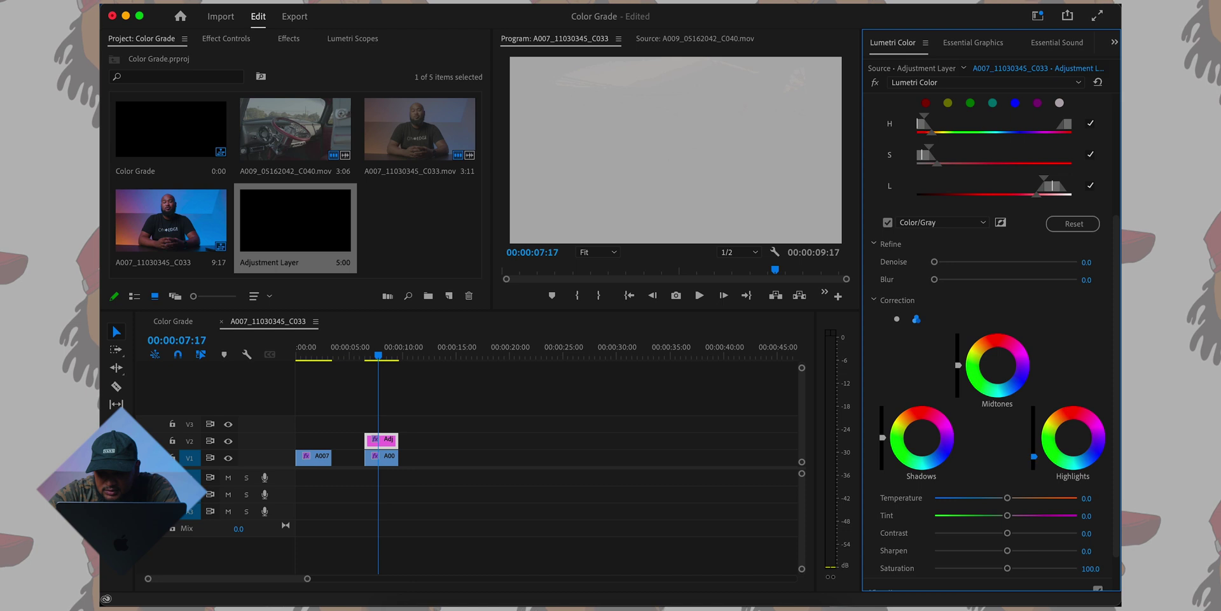
{"action": "left_click_drag", "start_coordinate": [1034, 446], "coordinate": [1034, 441]}
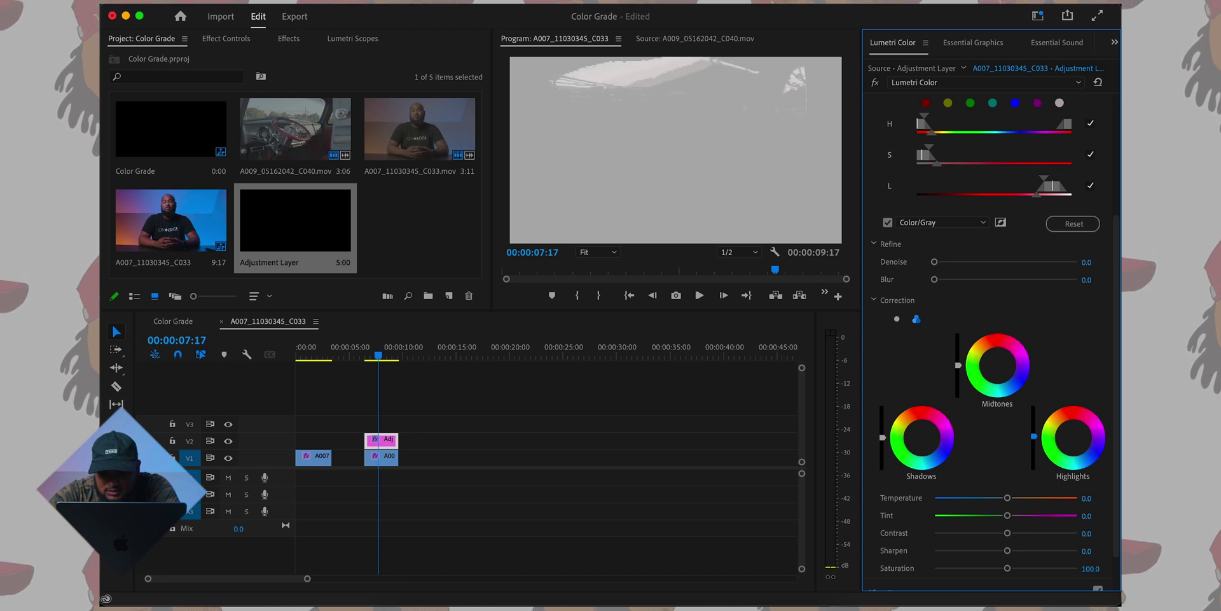
{"action": "left_click_drag", "start_coordinate": [953, 261], "coordinate": [990, 292]}
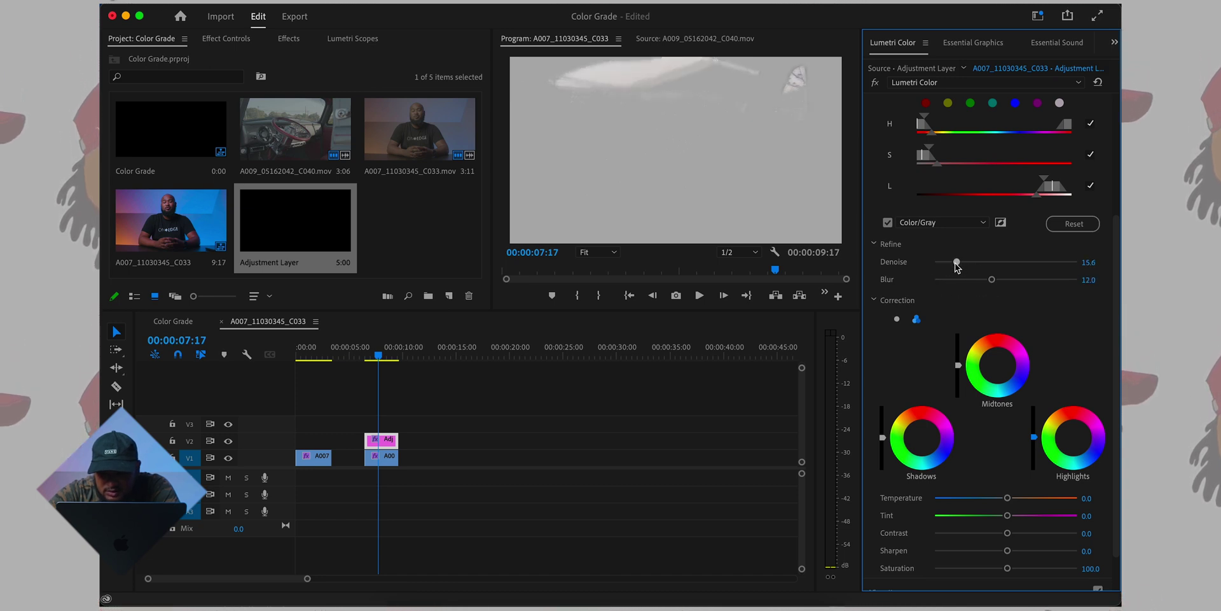
{"action": "left_click", "coordinate": [888, 223]}
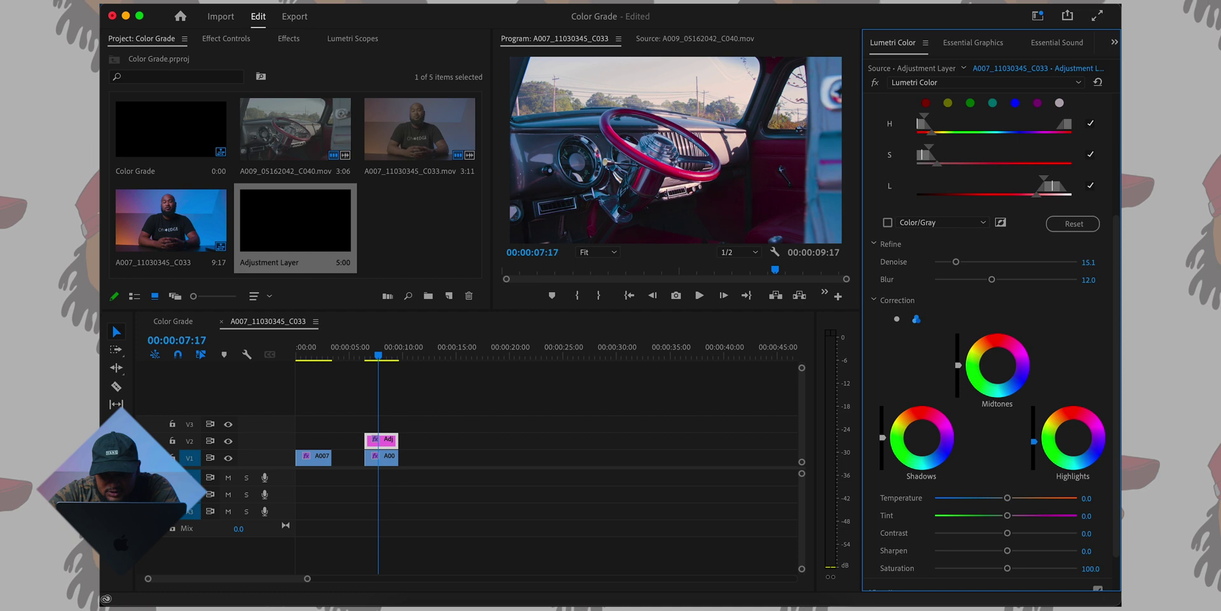
Darken the keyed sky's highlights, lift its shadows slightly and set the secondary correction's temperature to -70.8
{"action": "left_click_drag", "start_coordinate": [1034, 444], "coordinate": [1034, 456]}
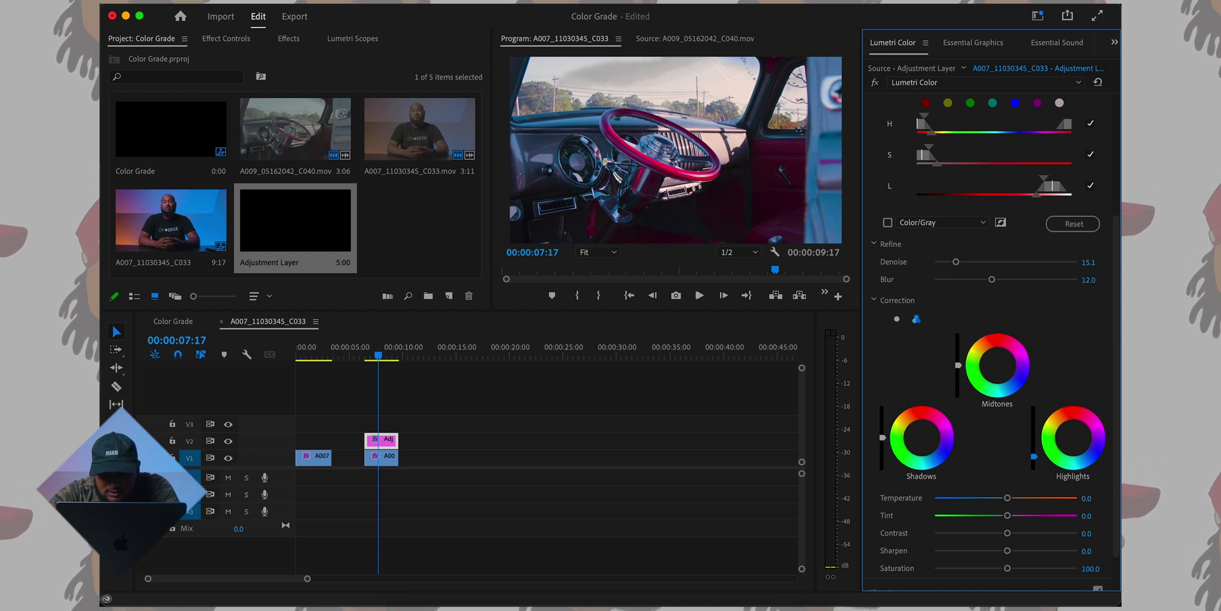
{"action": "left_click_drag", "start_coordinate": [959, 366], "coordinate": [958, 380]}
{"action": "left_click_drag", "start_coordinate": [883, 437], "coordinate": [883, 433]}
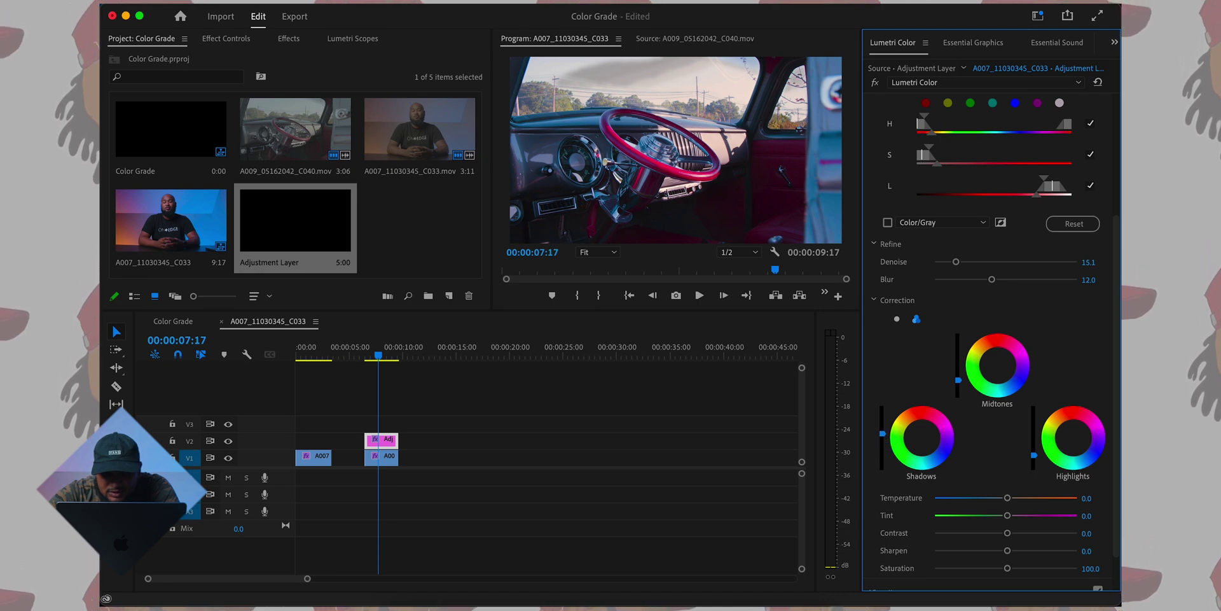
{"action": "left_click_drag", "start_coordinate": [883, 434], "coordinate": [882, 465]}
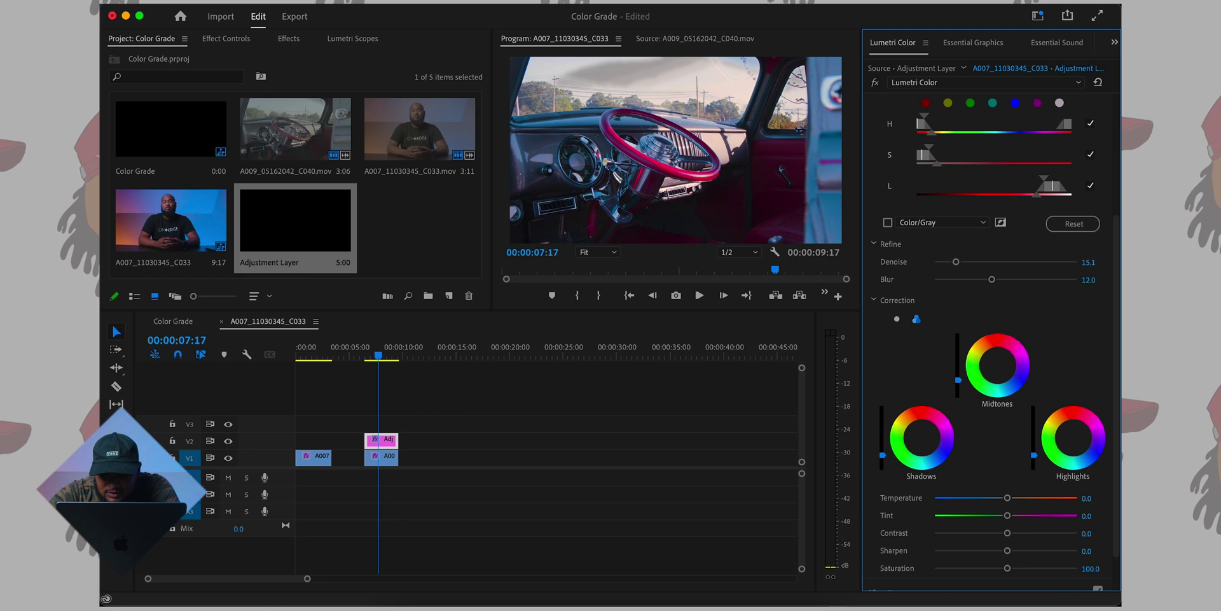
{"action": "left_click_drag", "start_coordinate": [1006, 497], "coordinate": [956, 502]}
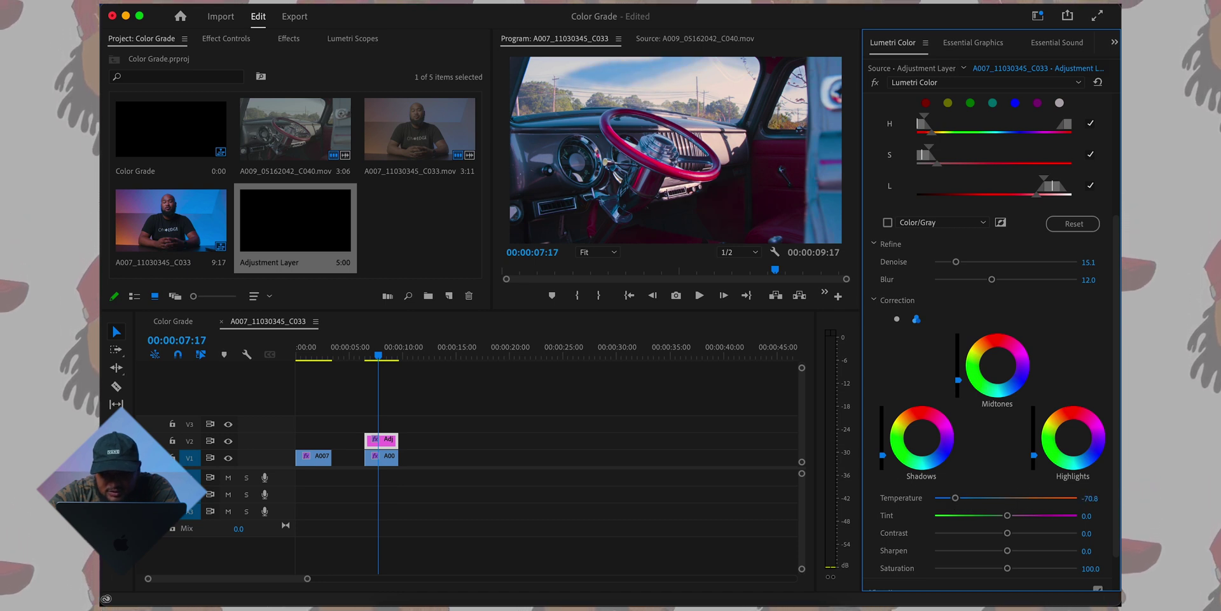
{"action": "left_click_drag", "start_coordinate": [882, 445], "coordinate": [882, 432]}
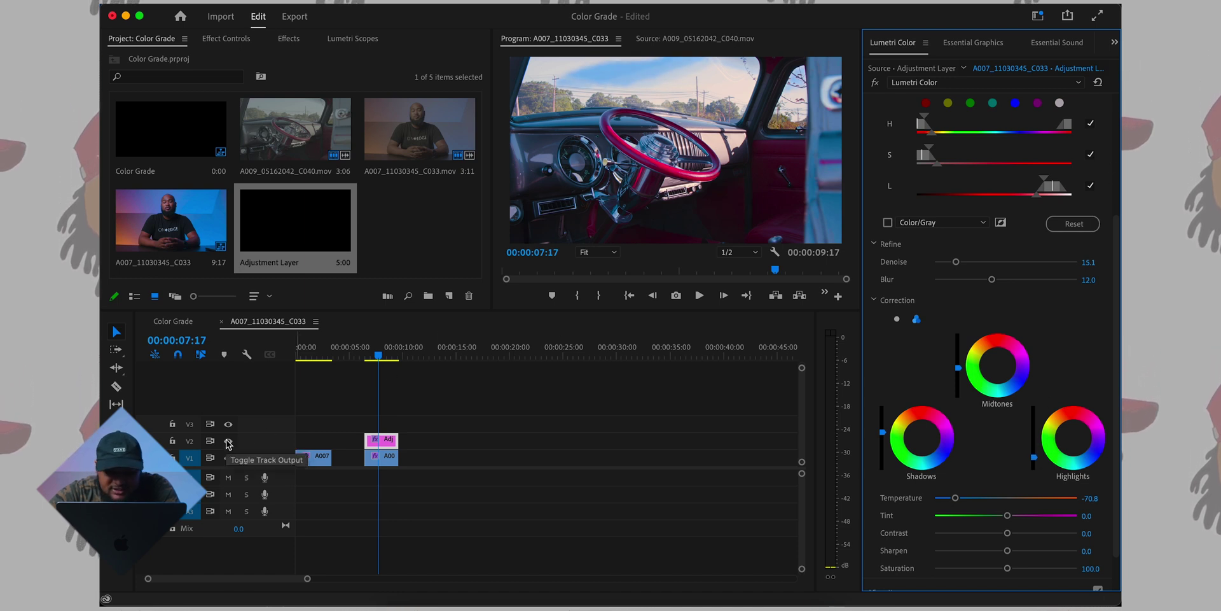
Increase the sky key's blur to 18.0 and play back the truck clip to check the sky correction
{"action": "left_click", "coordinate": [376, 353]}
{"action": "key", "text": "space"}
{"action": "key", "text": "space"}
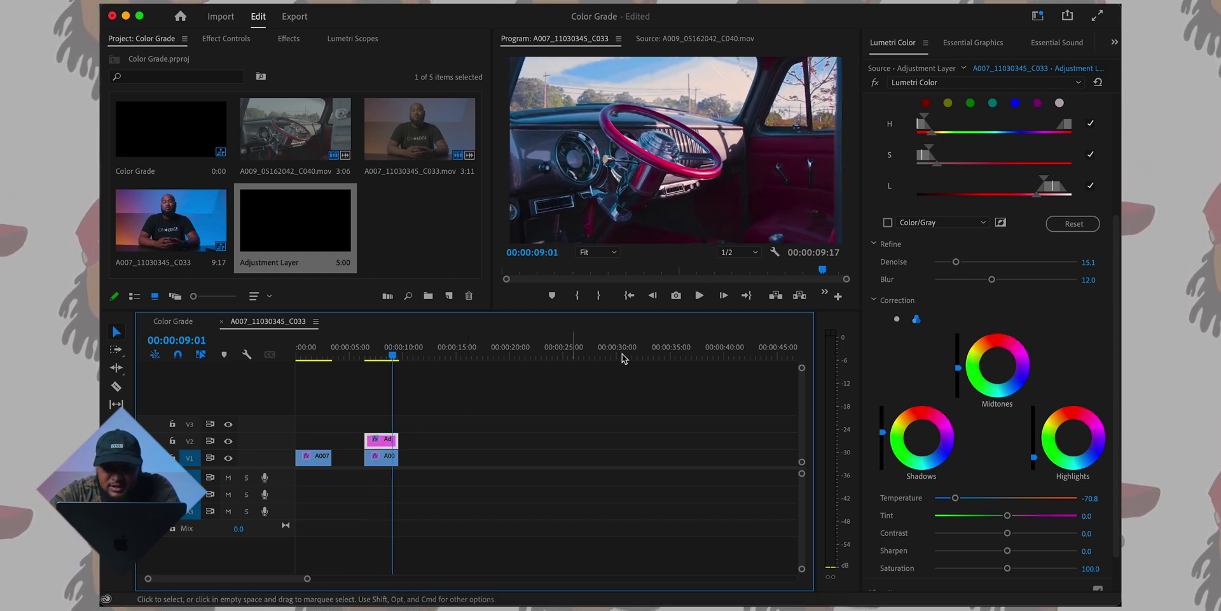
{"action": "left_click_drag", "start_coordinate": [994, 282], "coordinate": [1020, 282]}
{"action": "left_click_drag", "start_coordinate": [381, 360], "coordinate": [376, 360]}
{"action": "key", "text": "space"}
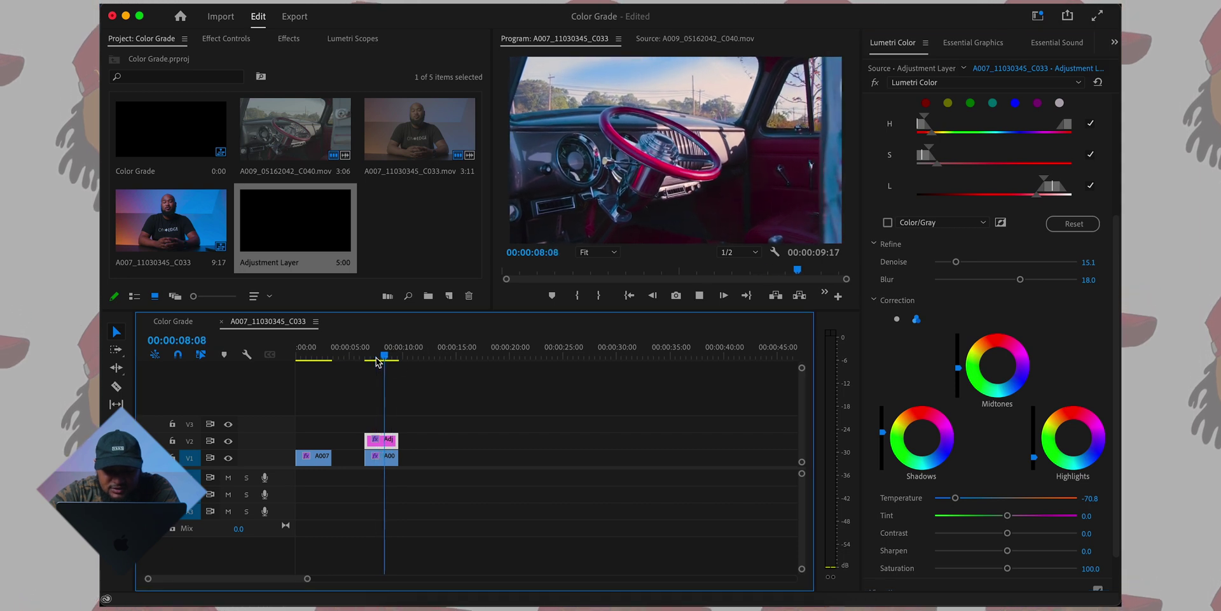